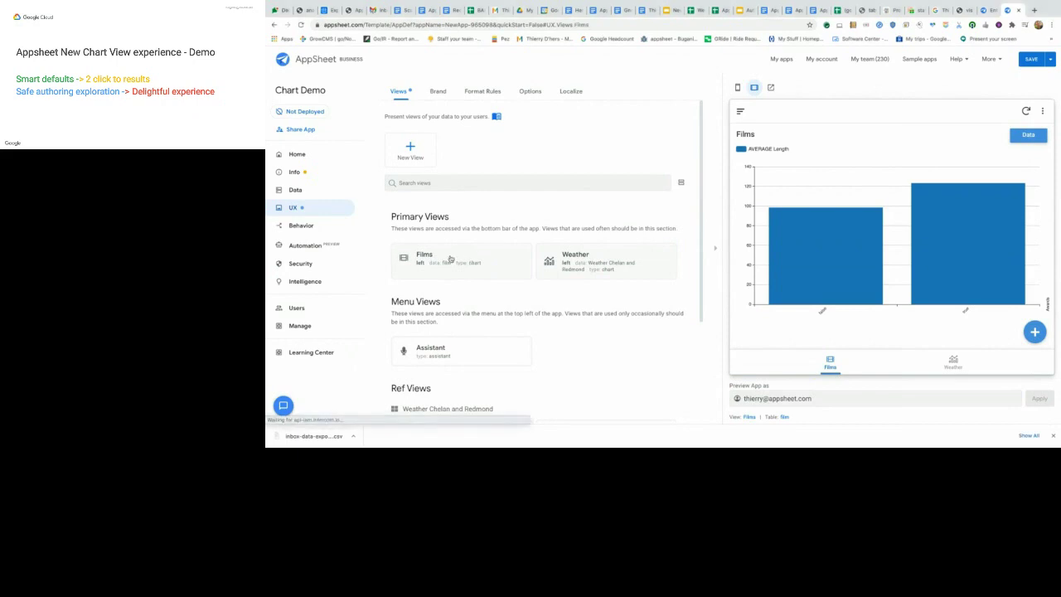
Step: Open the Films chart view and set its chart column to Subject
{"action": "left_click", "coordinate": [450, 259]}
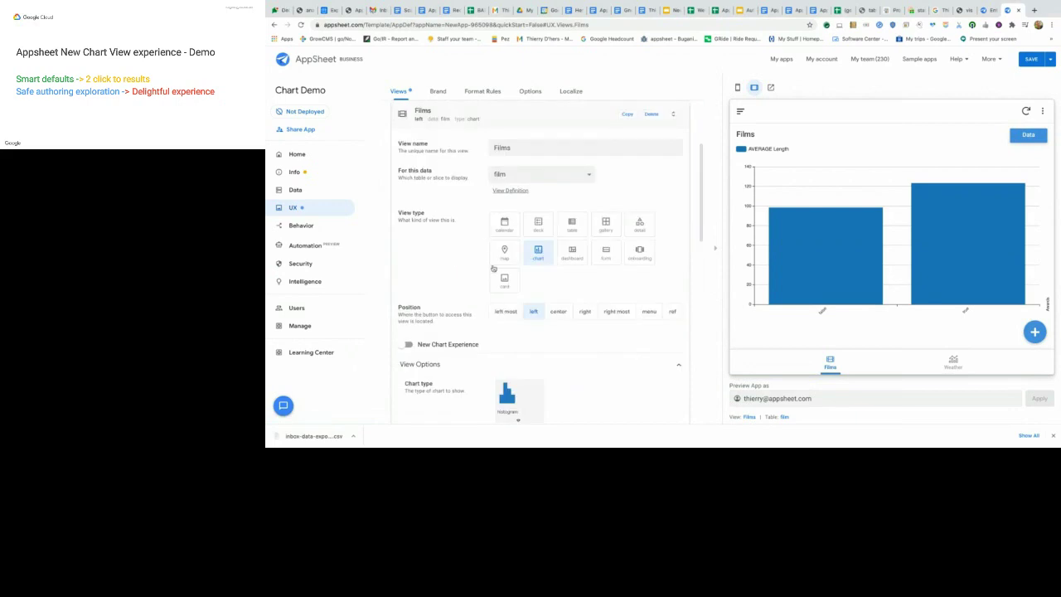
{"action": "scroll", "coordinate": [497, 274], "scroll_direction": "down", "scroll_amount": 4}
{"action": "left_click", "coordinate": [555, 302]}
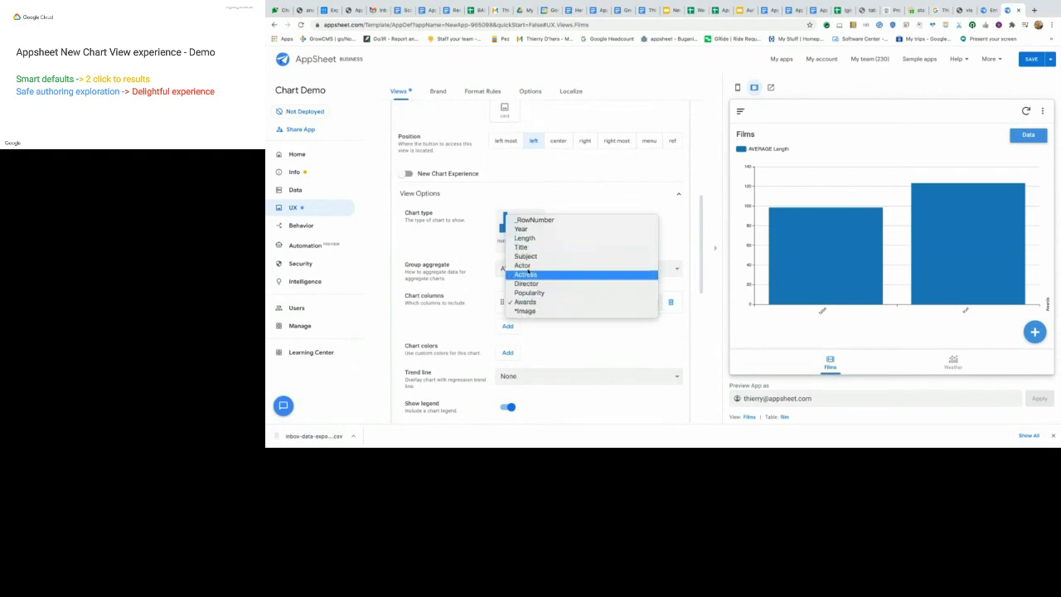
{"action": "left_click", "coordinate": [530, 257]}
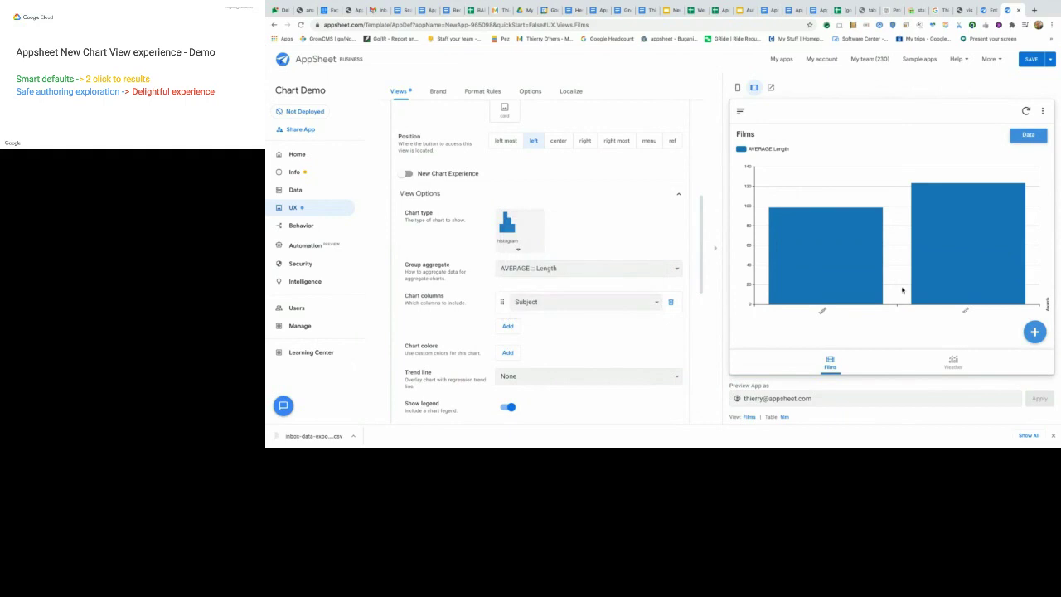
Step: Set the group aggregate to AVERAGE :: Popularity and inspect the values of individual bars in the preview
{"action": "left_click", "coordinate": [608, 274]}
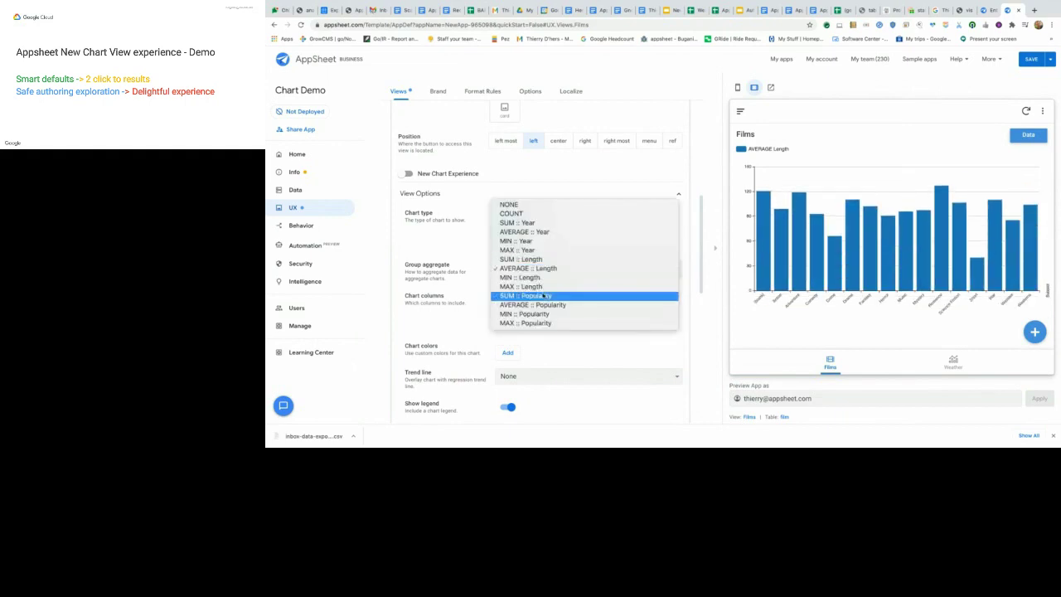
{"action": "left_click", "coordinate": [541, 305]}
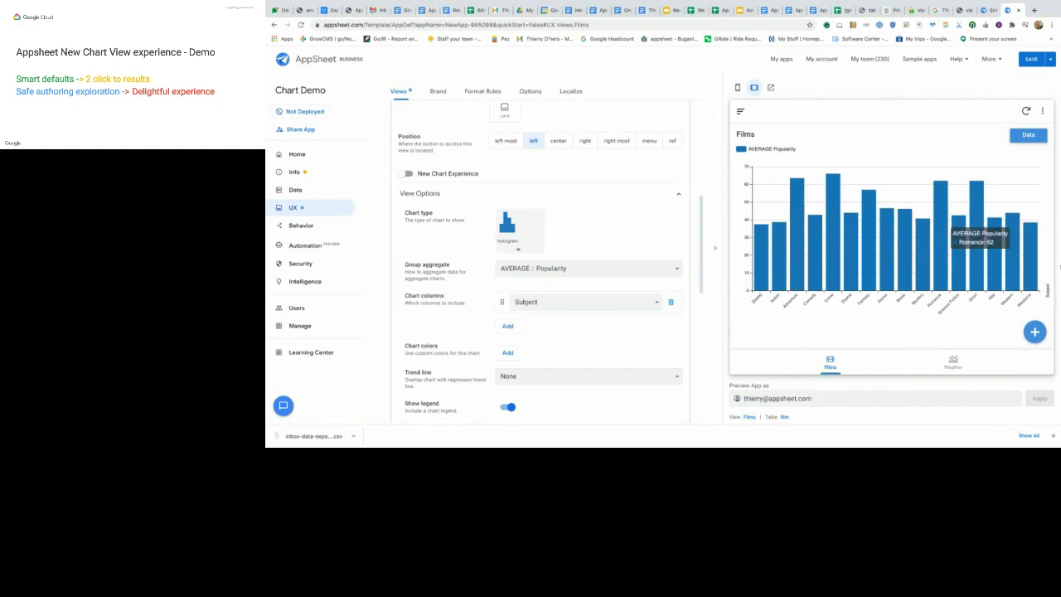
{"action": "mouse_move", "coordinate": [923, 263]}
{"action": "mouse_move", "coordinate": [884, 237]}
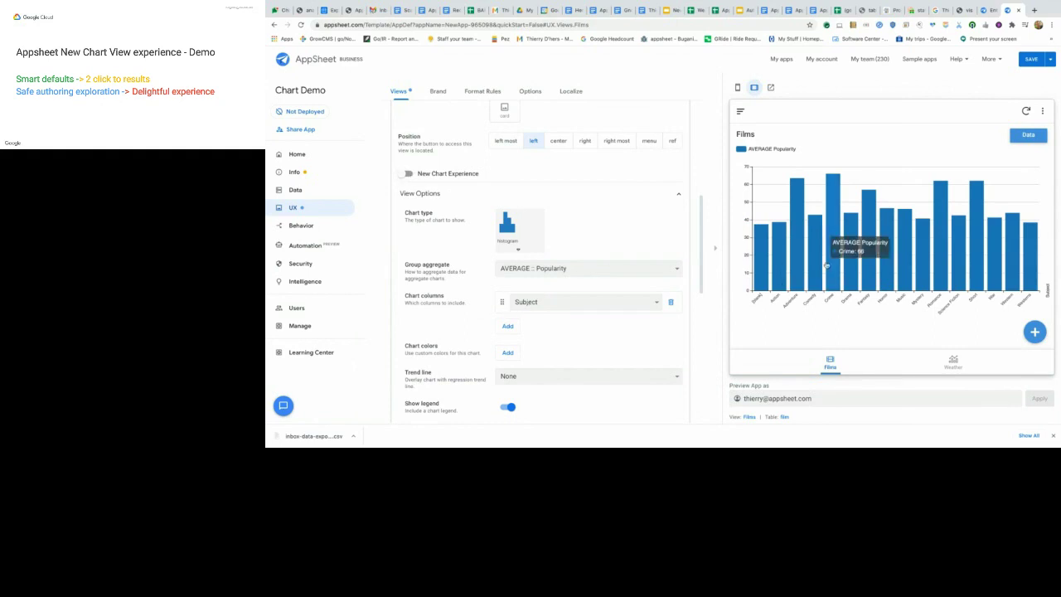
Step: Turn on New Chart Experience and try filtering the field list by "dire", clearing the filter again
{"action": "left_click", "coordinate": [407, 174]}
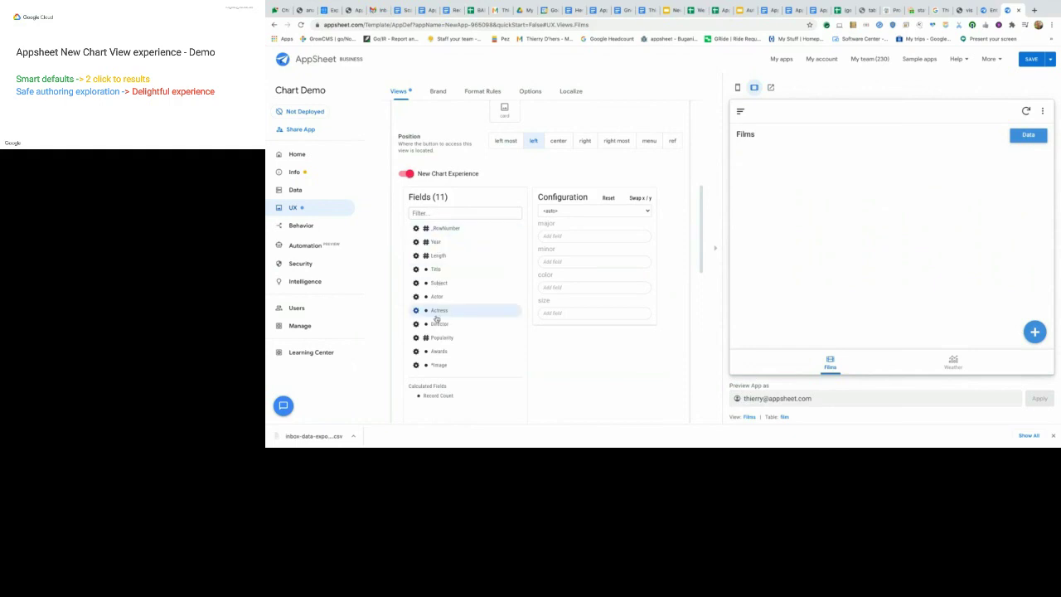
{"action": "left_click", "coordinate": [439, 213]}
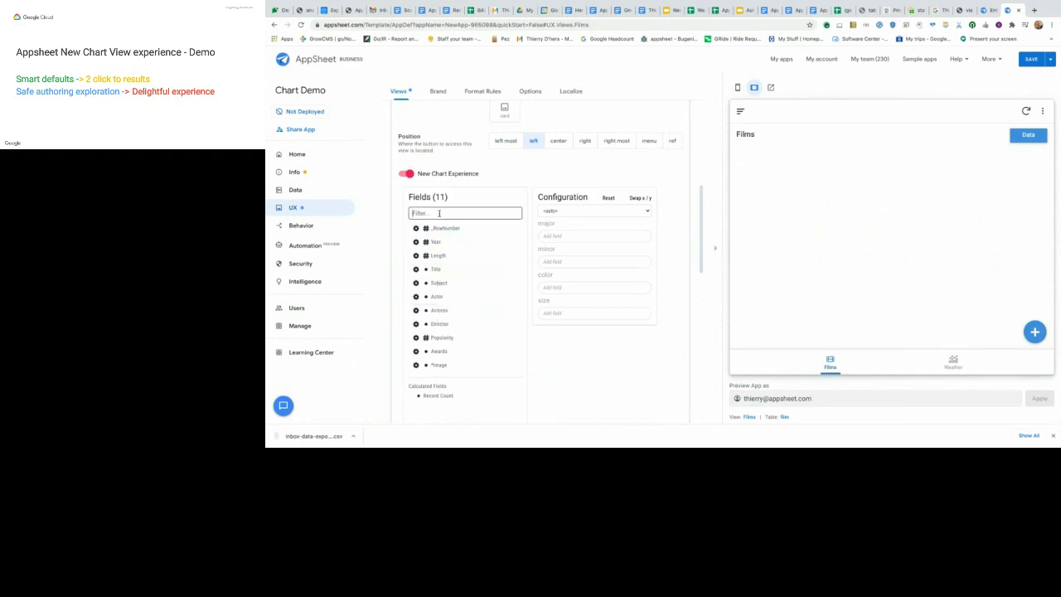
{"action": "type", "text": "dire"}
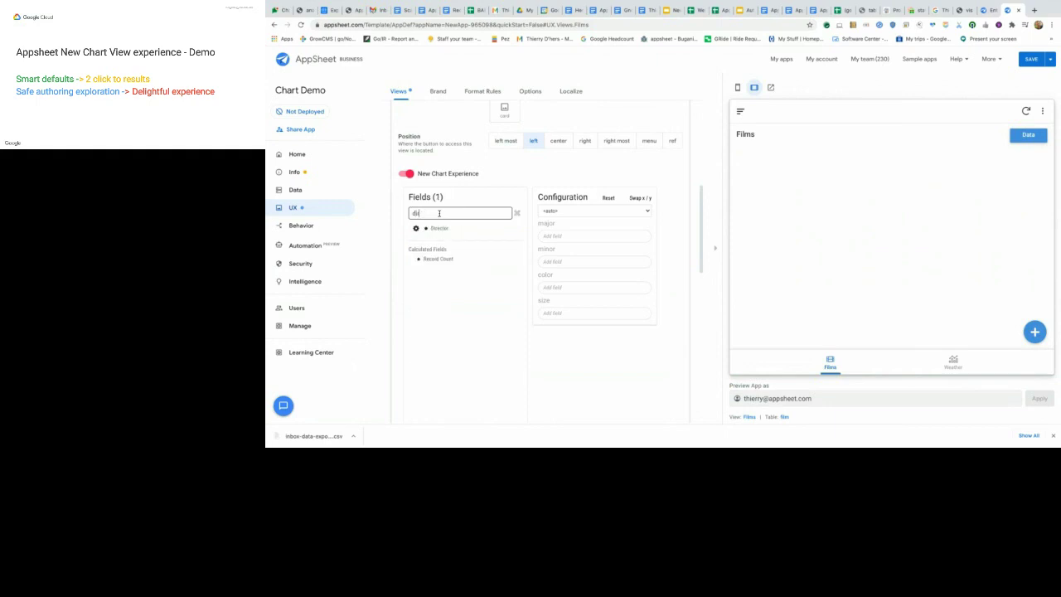
{"action": "key", "text": "BackSpace"}
{"action": "key", "text": "BackSpace"}
{"action": "key", "text": "BackSpace"}
{"action": "key", "text": "BackSpace"}
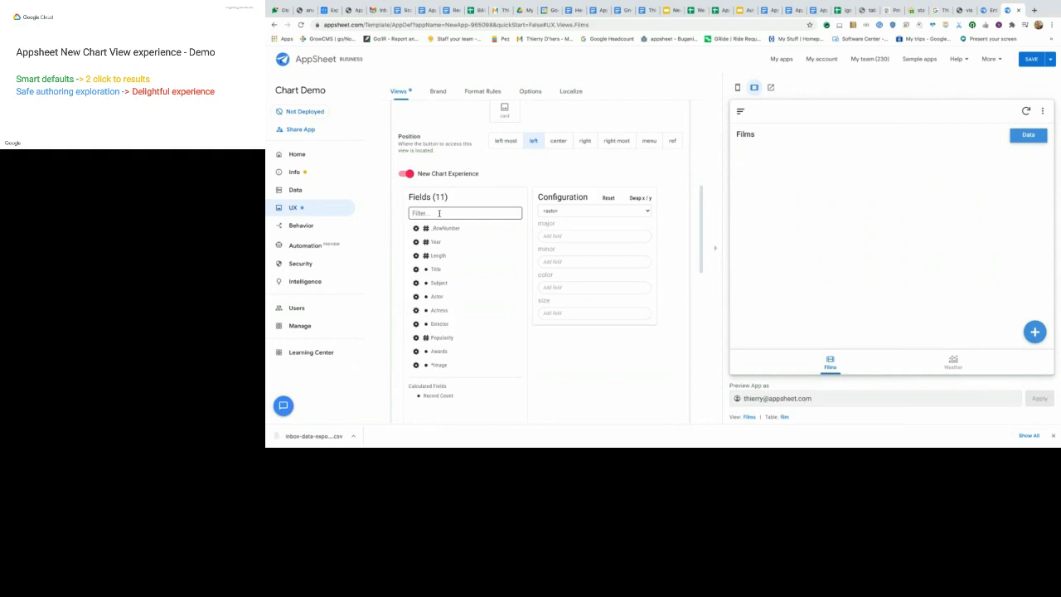
Step: Add Subject as the major field and sort the chart by Record Count in descending order
{"action": "left_click", "coordinate": [439, 285]}
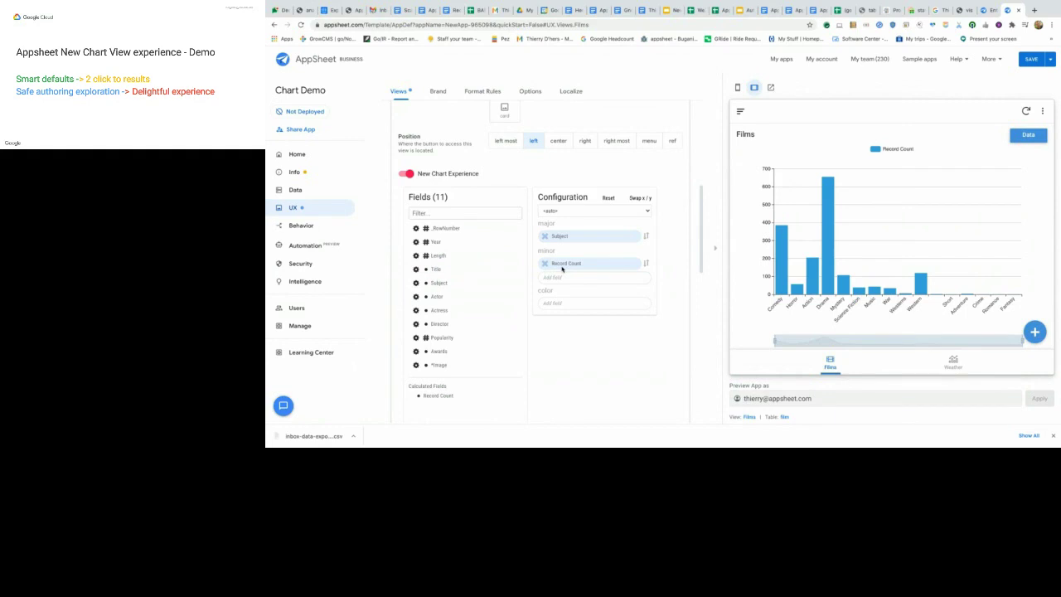
{"action": "left_click", "coordinate": [646, 238]}
{"action": "left_click", "coordinate": [645, 238]}
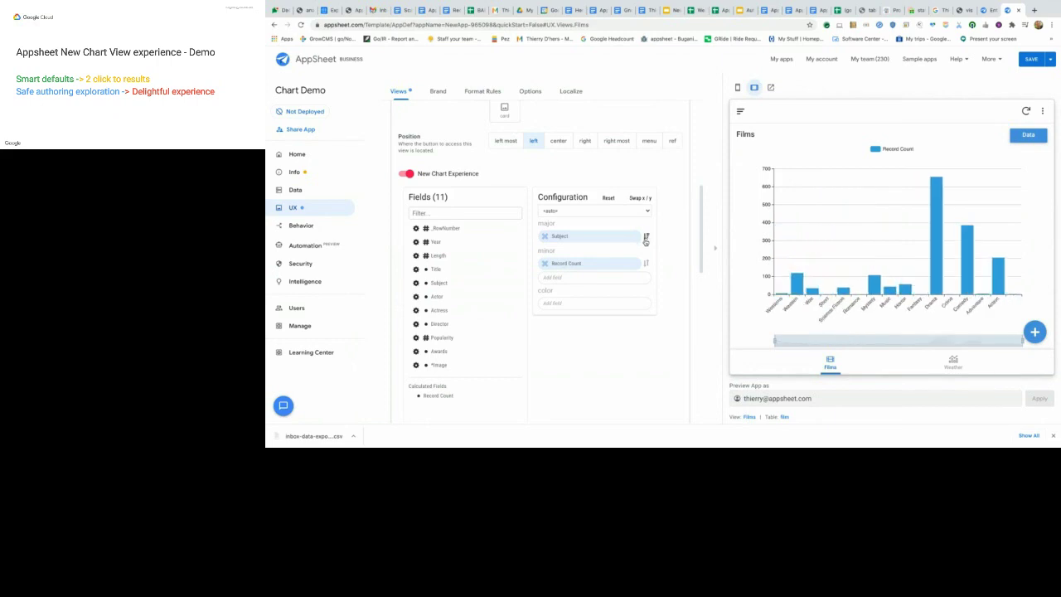
{"action": "left_click", "coordinate": [646, 265]}
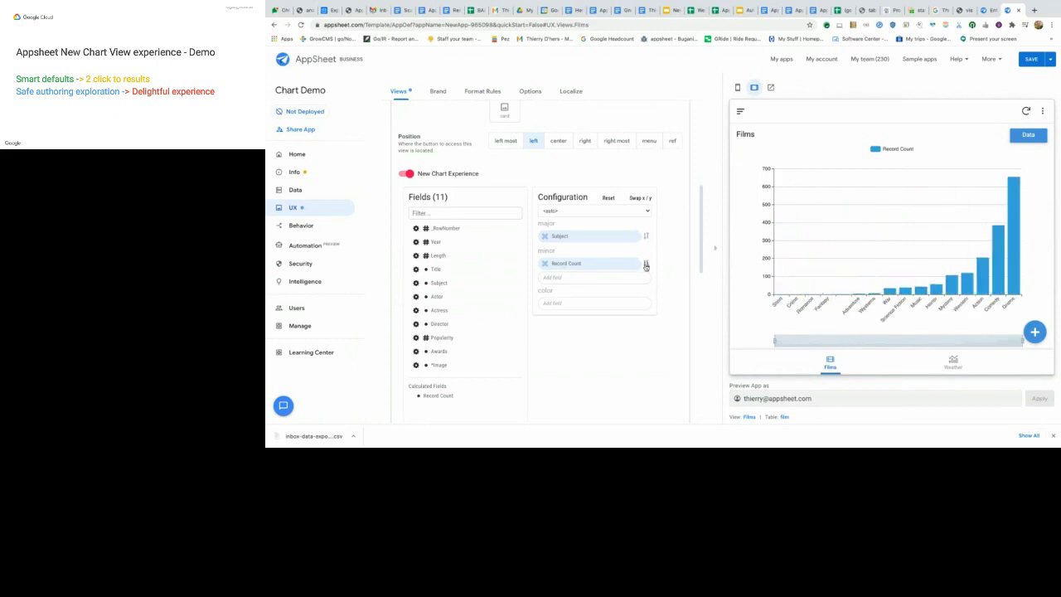
{"action": "left_click", "coordinate": [646, 264]}
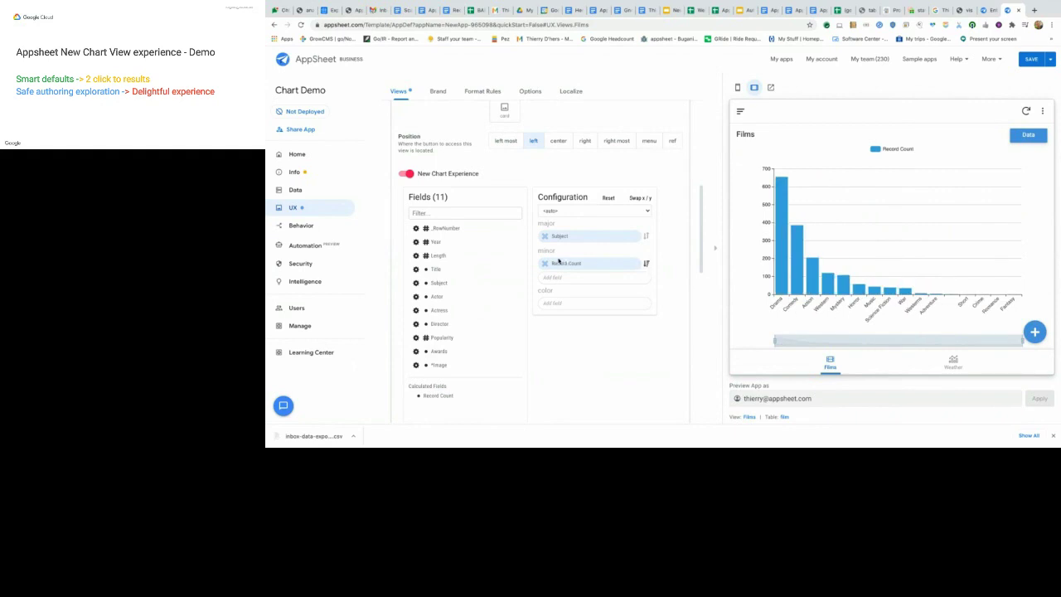
Step: Replace Record Count with Popularity as the minor field and aggregate it by Average
{"action": "left_click_drag", "start_coordinate": [444, 339], "coordinate": [568, 268]}
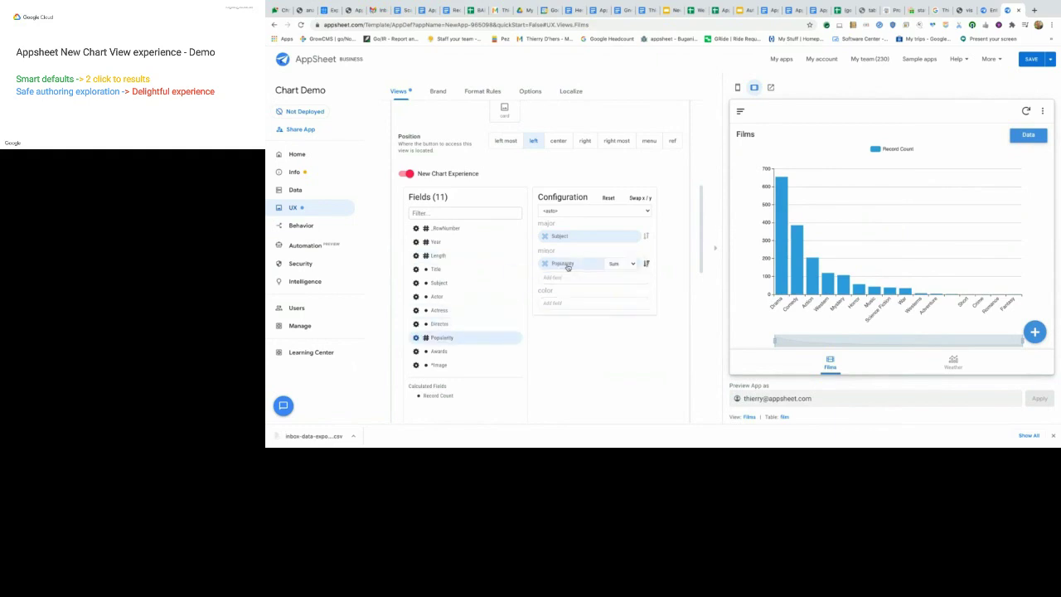
{"action": "left_click", "coordinate": [629, 264]}
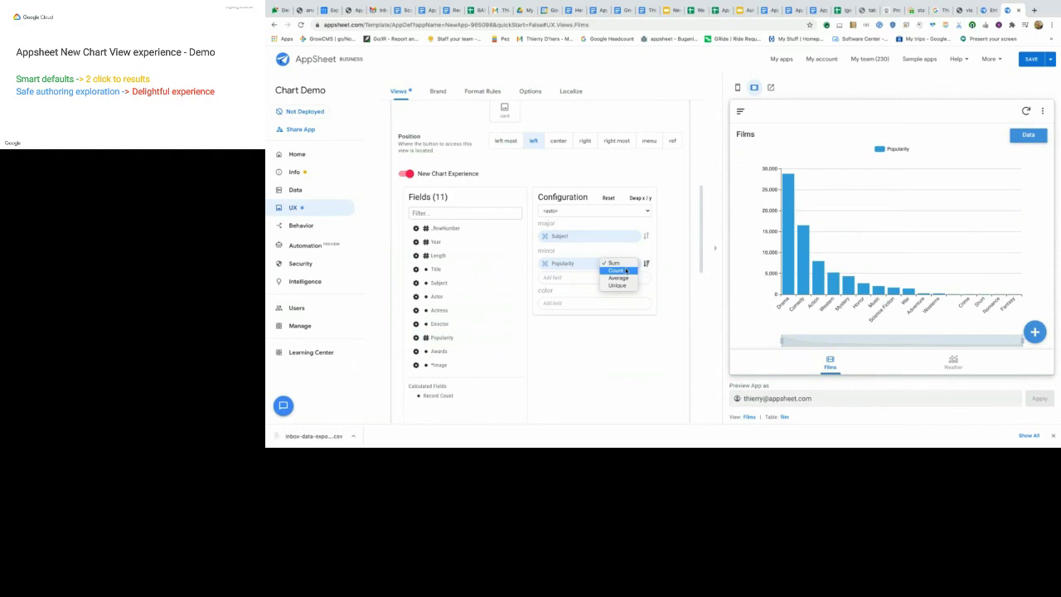
{"action": "left_click", "coordinate": [618, 278]}
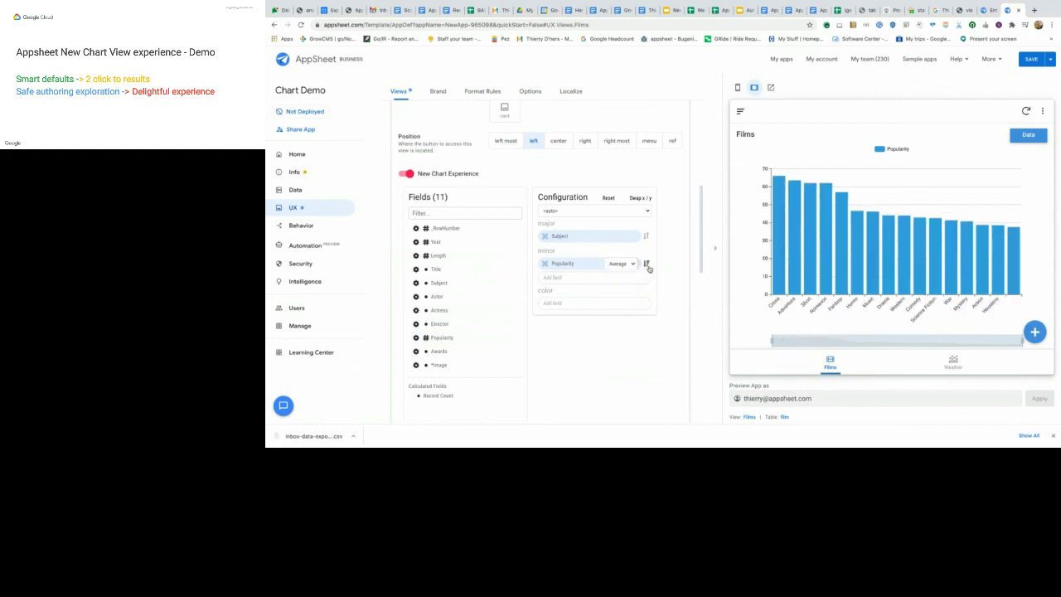
{"action": "mouse_move", "coordinate": [777, 220]}
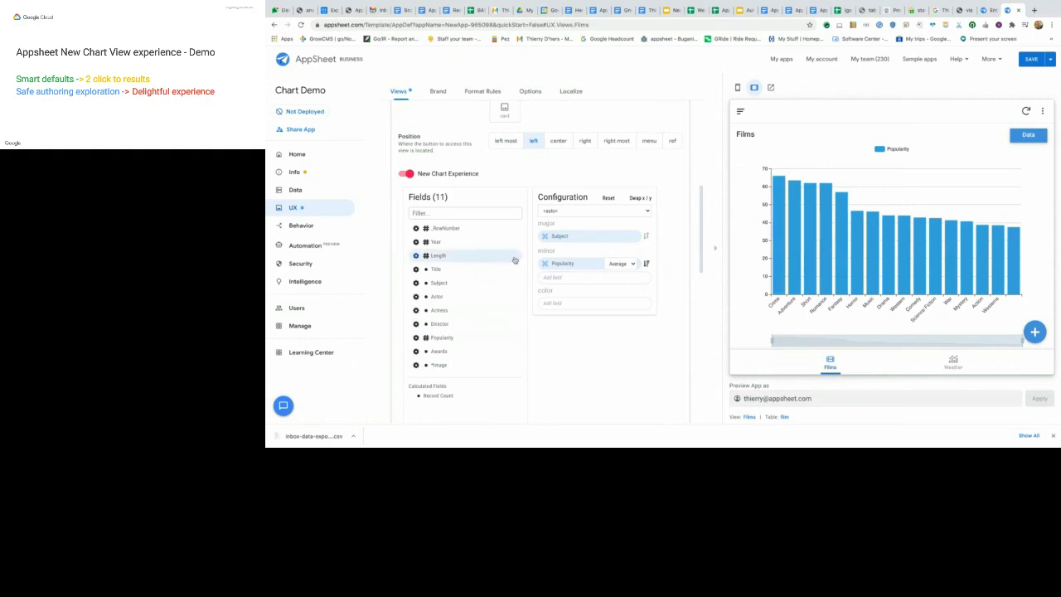
Step: Add Length as a second minor field and aggregate it by Average
{"action": "left_click_drag", "start_coordinate": [439, 256], "coordinate": [575, 279]}
{"action": "left_click", "coordinate": [614, 279]}
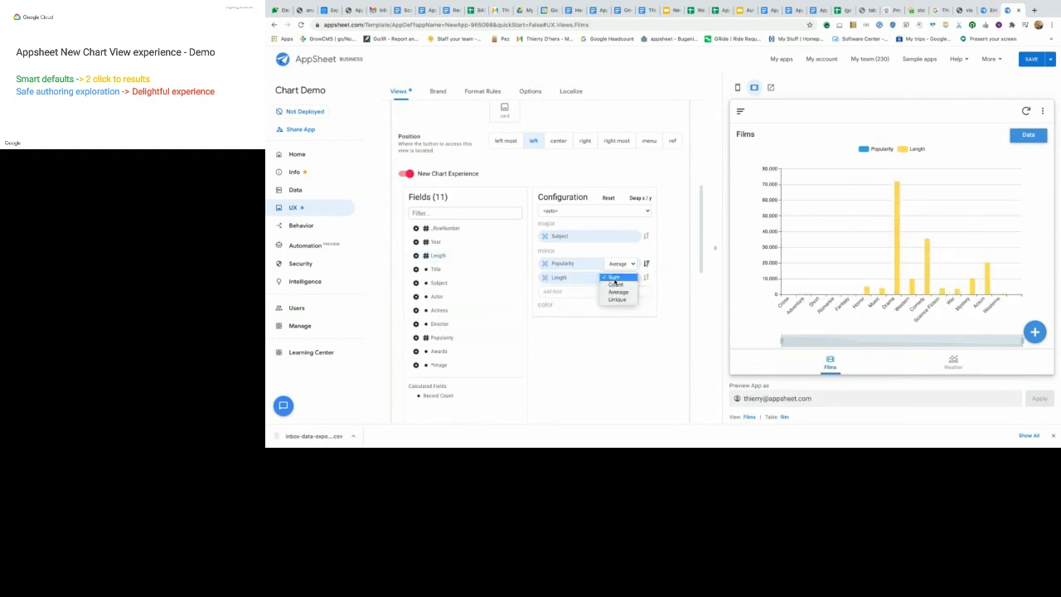
{"action": "left_click", "coordinate": [617, 292]}
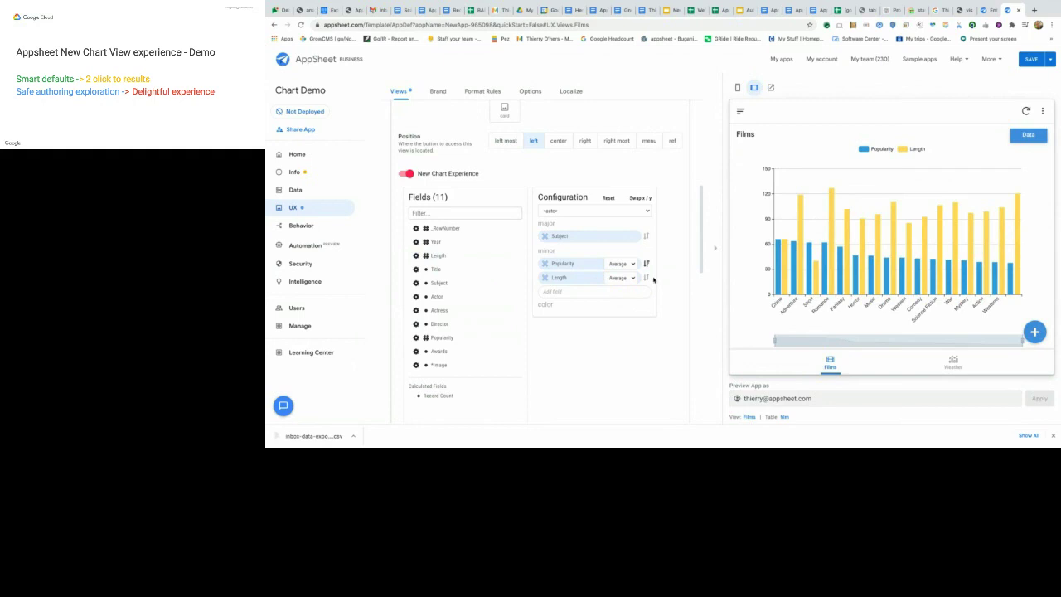
Step: Sort the chart by descending Length, and return it to descending Popularity order
{"action": "left_click", "coordinate": [647, 277]}
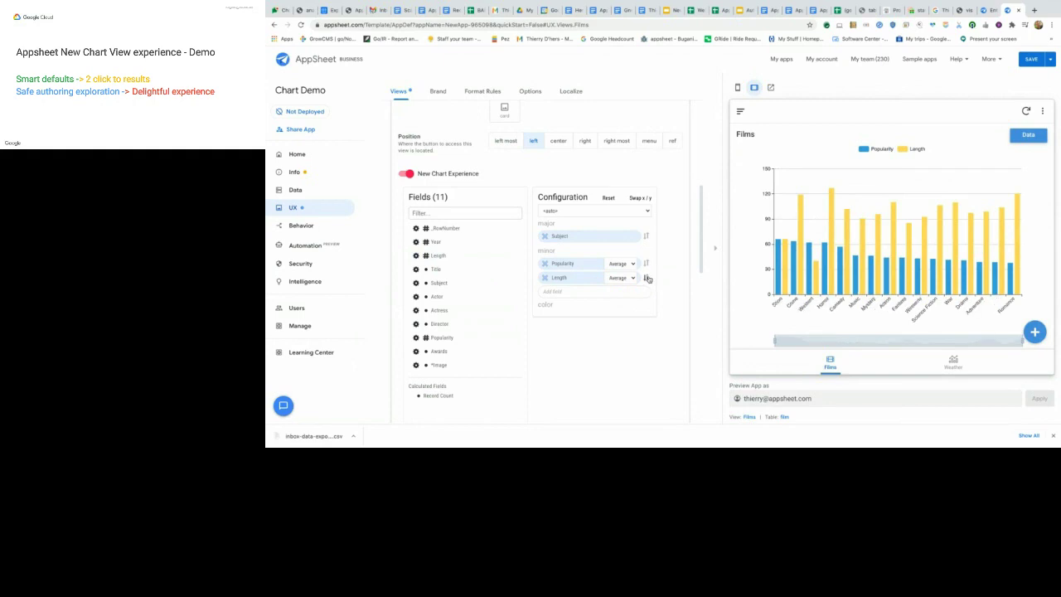
{"action": "left_click", "coordinate": [648, 278]}
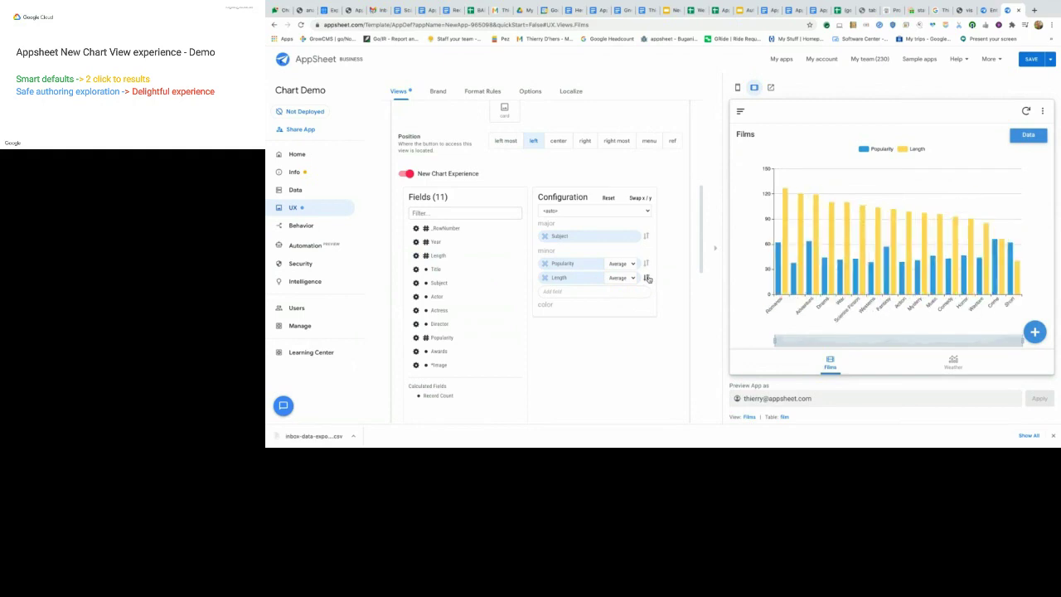
{"action": "mouse_move", "coordinate": [787, 193]}
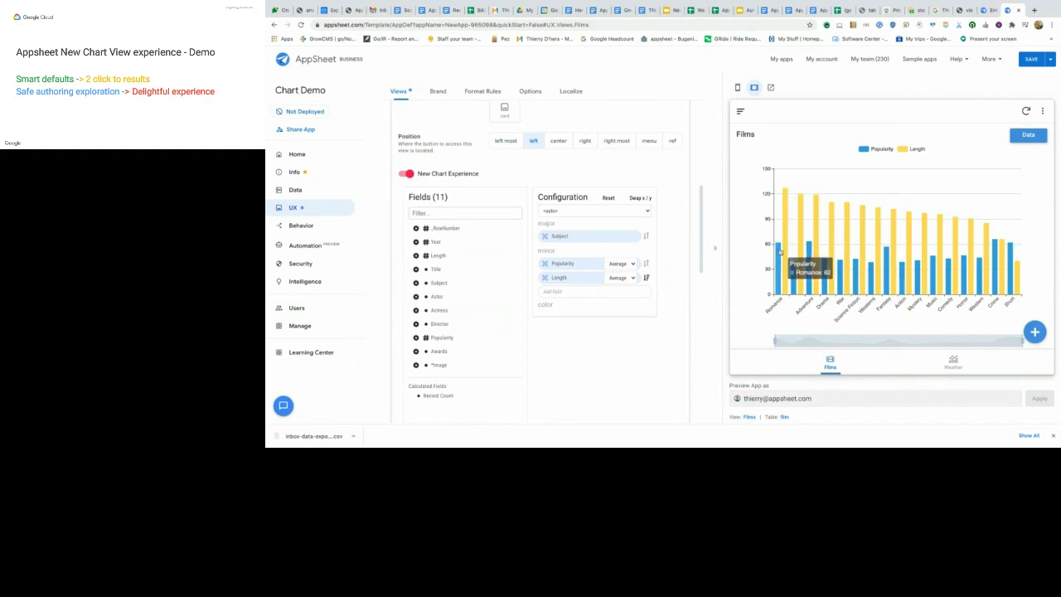
{"action": "left_click", "coordinate": [647, 264]}
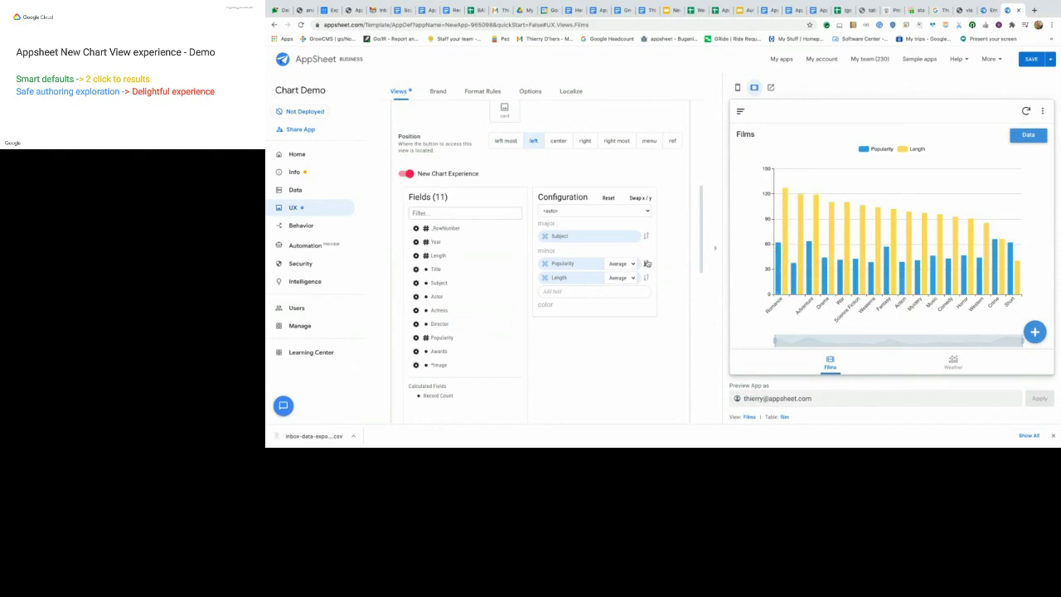
{"action": "left_click", "coordinate": [648, 264]}
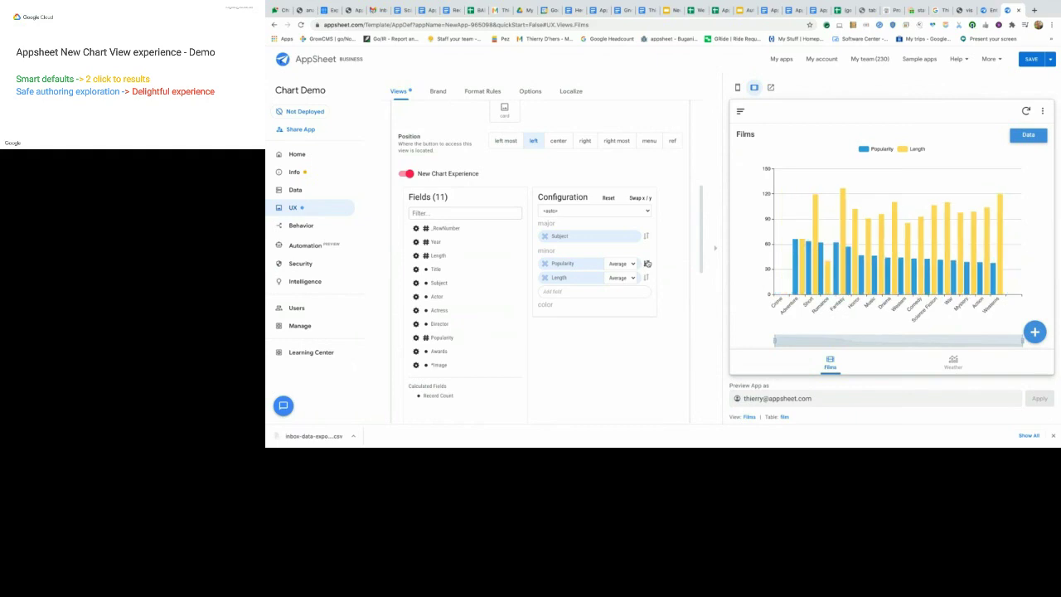
{"action": "mouse_move", "coordinate": [778, 275]}
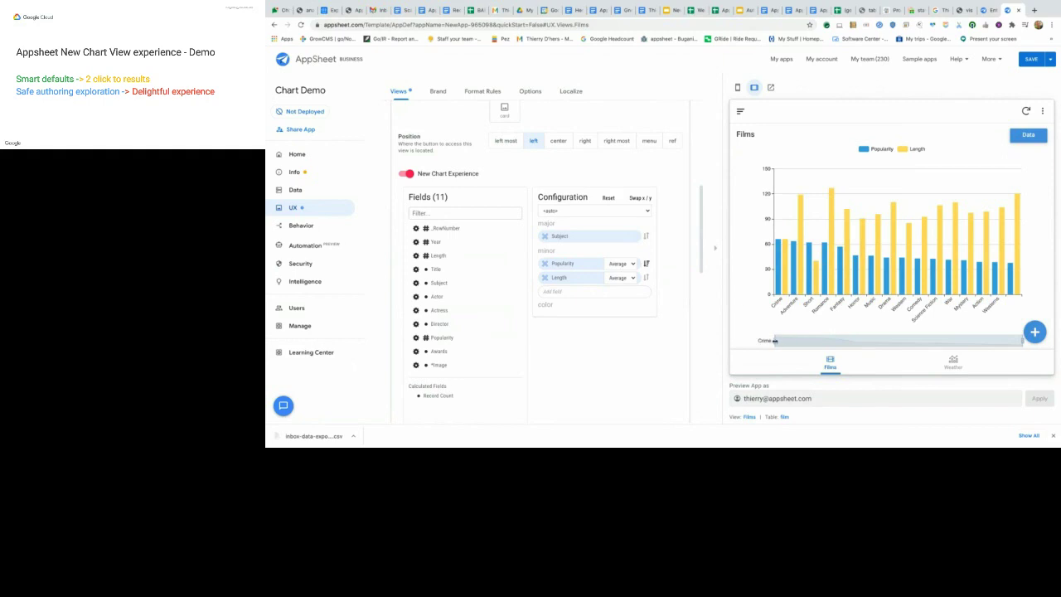
Step: Hide and show the Length and Popularity series in turn in the chart preview to compare them
{"action": "left_click_drag", "start_coordinate": [1022, 341], "coordinate": [1023, 342]}
{"action": "left_click", "coordinate": [910, 151]}
{"action": "left_click", "coordinate": [910, 151]}
{"action": "left_click", "coordinate": [863, 150]}
{"action": "left_click", "coordinate": [864, 150]}
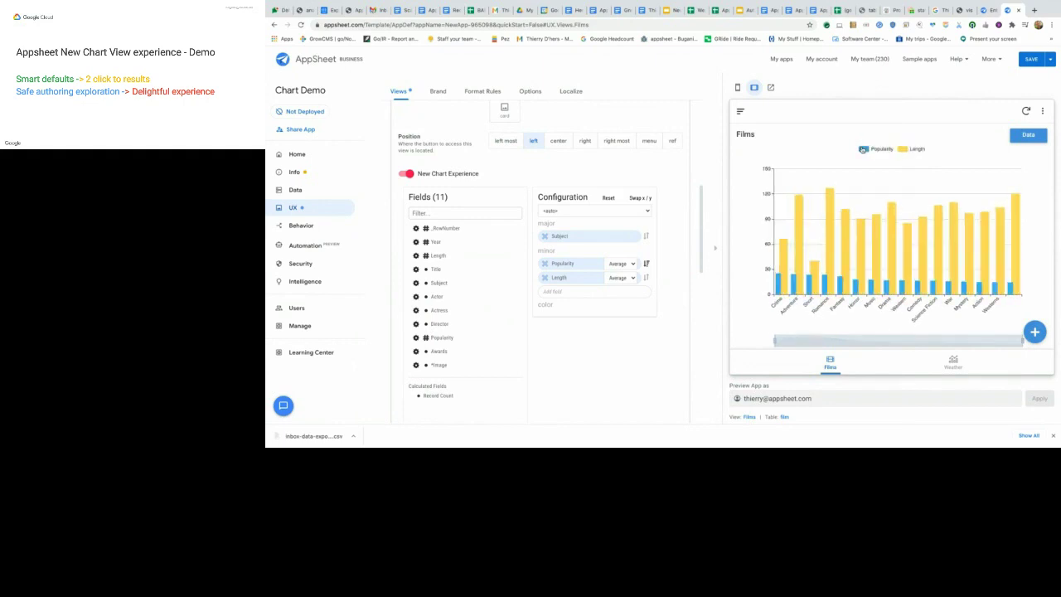
{"action": "left_click", "coordinate": [903, 150]}
{"action": "left_click", "coordinate": [903, 150]}
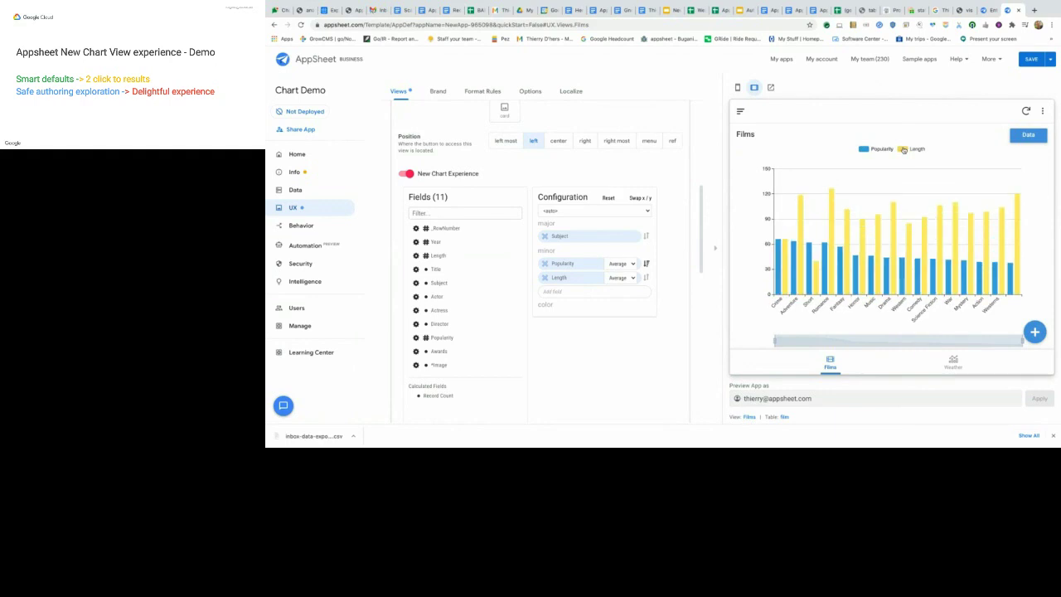
Step: Try the line chart type for the Films view, and set the chart type to bar
{"action": "left_click", "coordinate": [630, 213]}
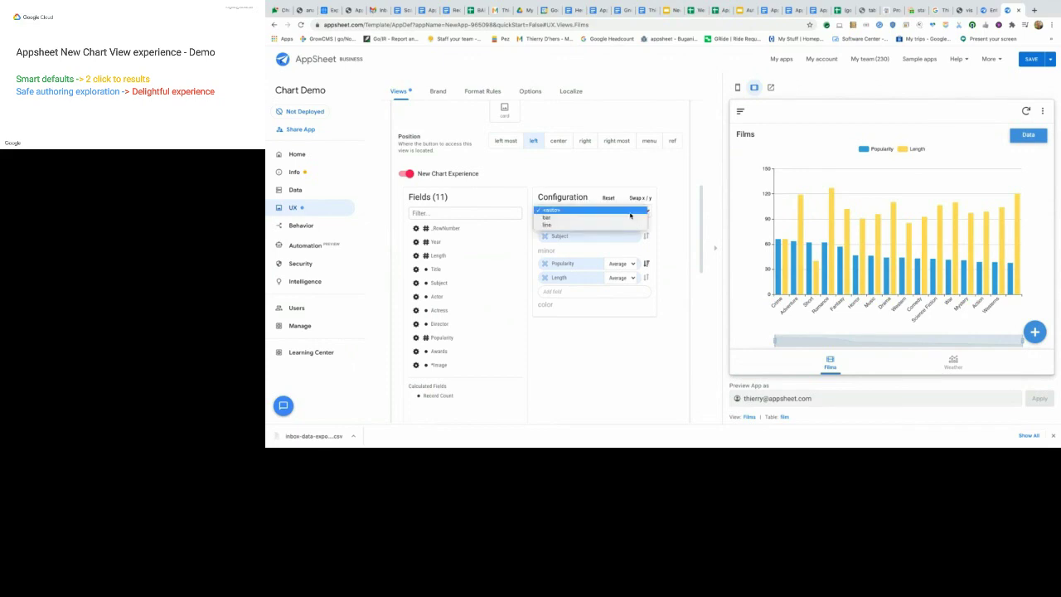
{"action": "left_click", "coordinate": [607, 225]}
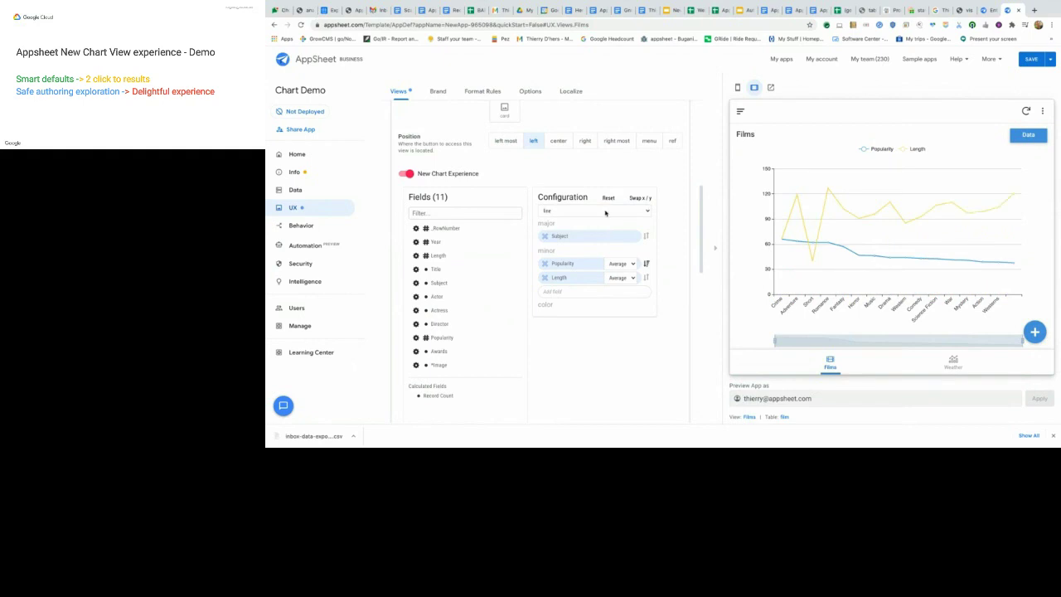
{"action": "left_click", "coordinate": [605, 212]}
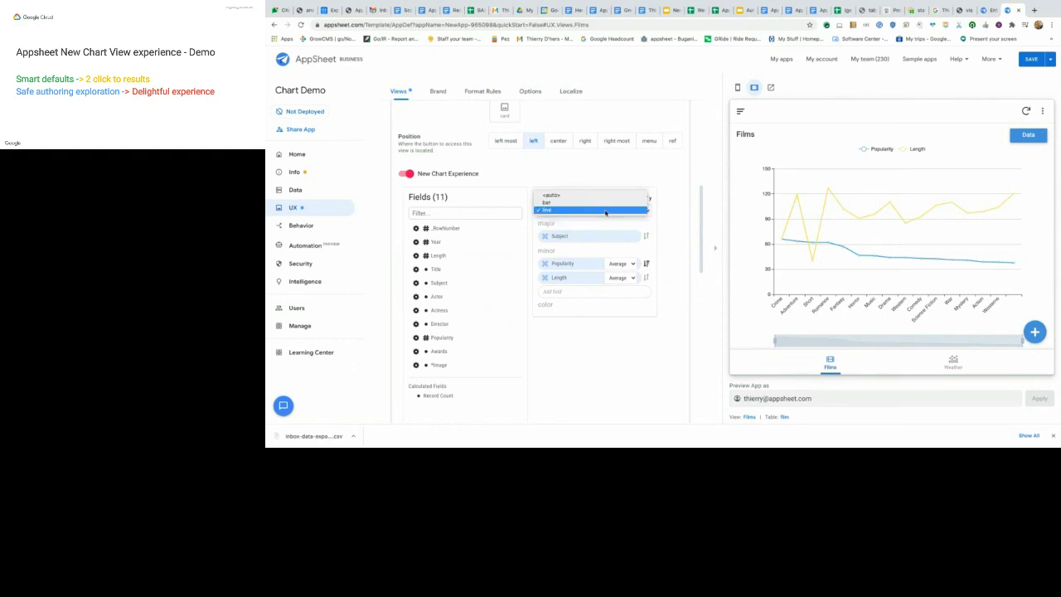
{"action": "left_click", "coordinate": [601, 207]}
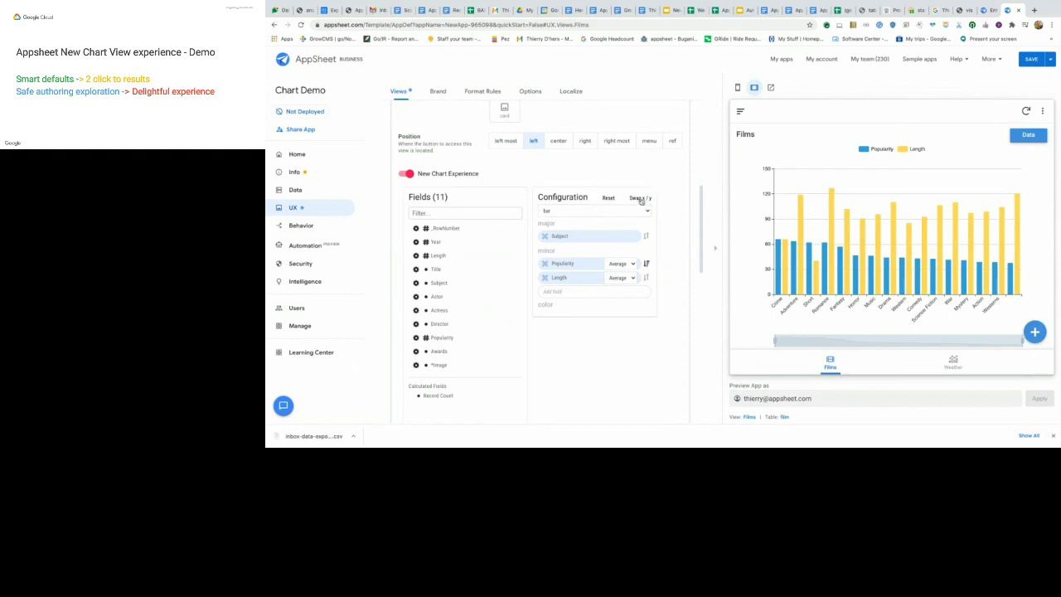
Step: Swap the chart's x and y axes to try horizontal bars, and swap them back
{"action": "left_click", "coordinate": [640, 199]}
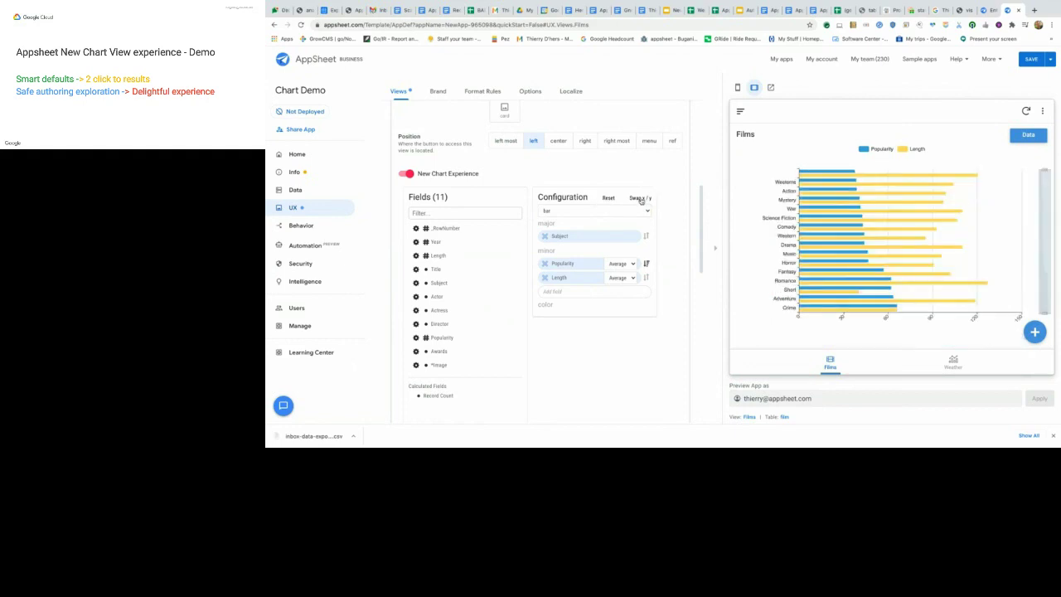
{"action": "left_click", "coordinate": [640, 199]}
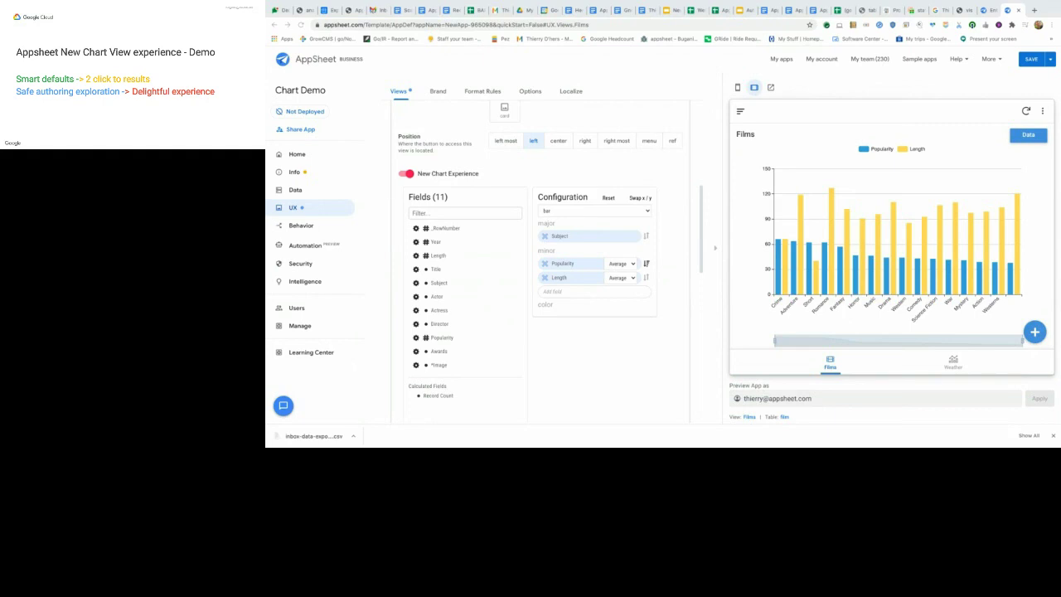
Step: Try Sum as the aggregation for Length in the Films chart, and return it to Average
{"action": "left_click", "coordinate": [633, 265]}
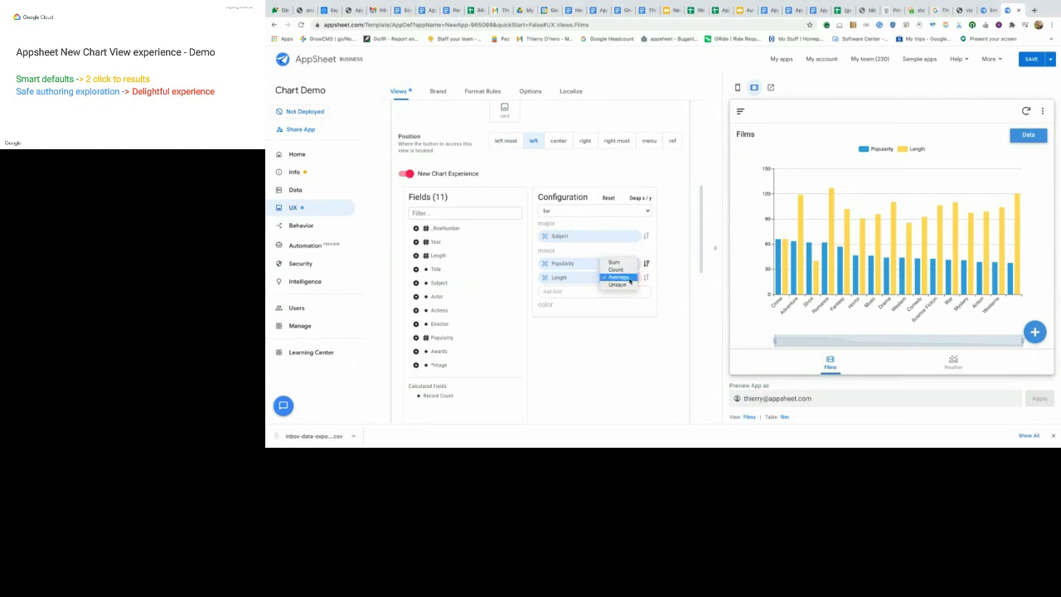
{"action": "key", "text": "Escape"}
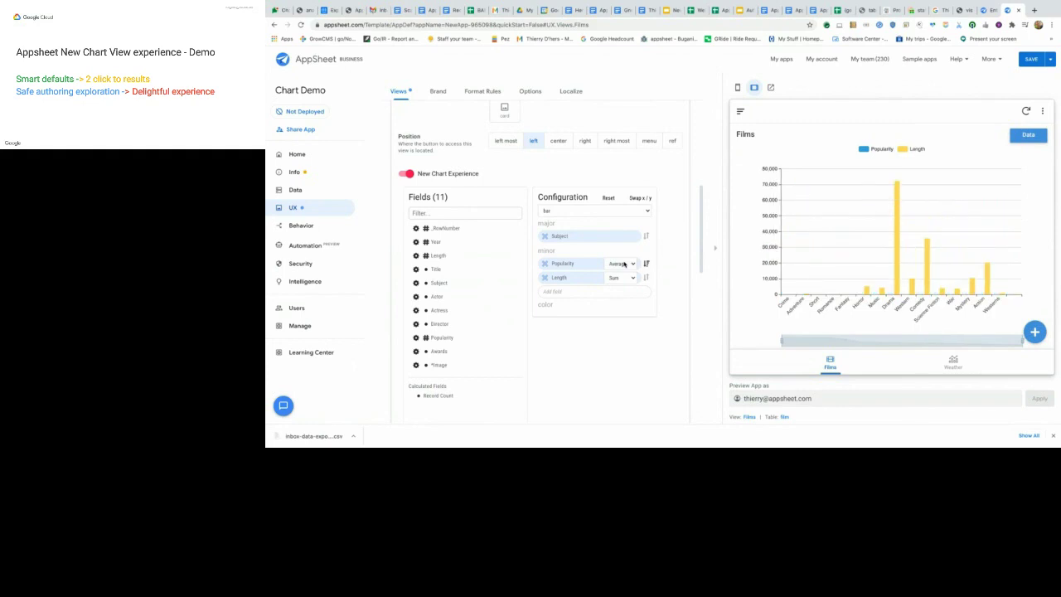
{"action": "left_click", "coordinate": [620, 279]}
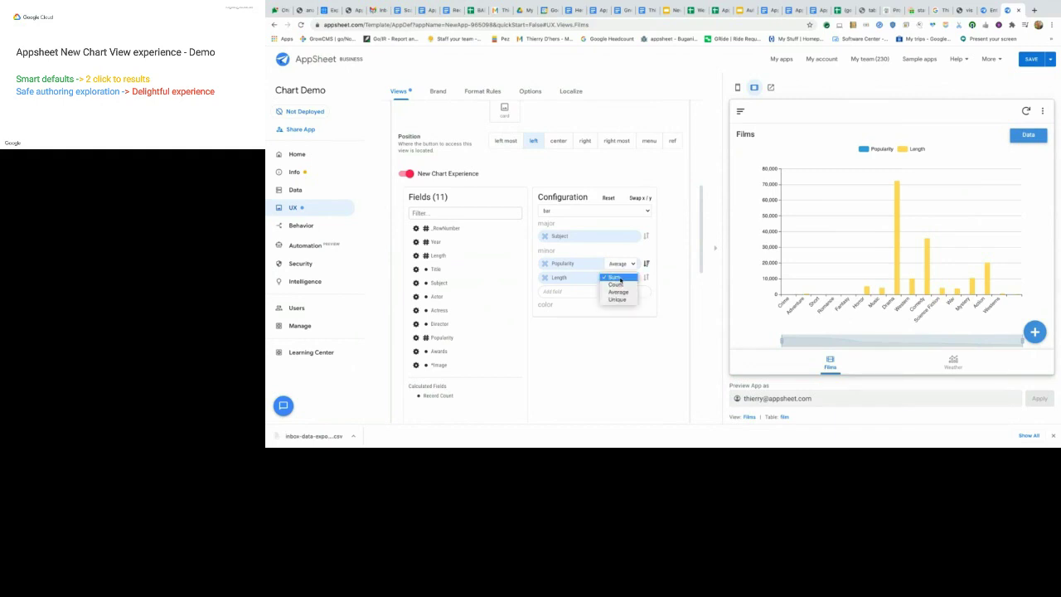
{"action": "left_click", "coordinate": [618, 292]}
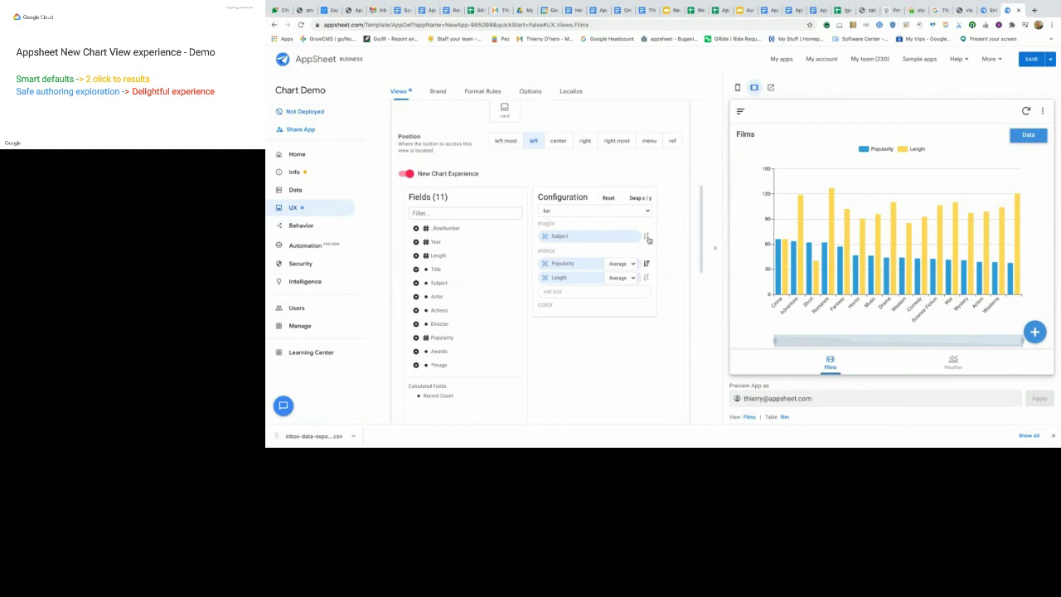
Step: Reset the chart configuration and chart the sum of Length by Title, sorted by ascending Length
{"action": "left_click", "coordinate": [608, 199]}
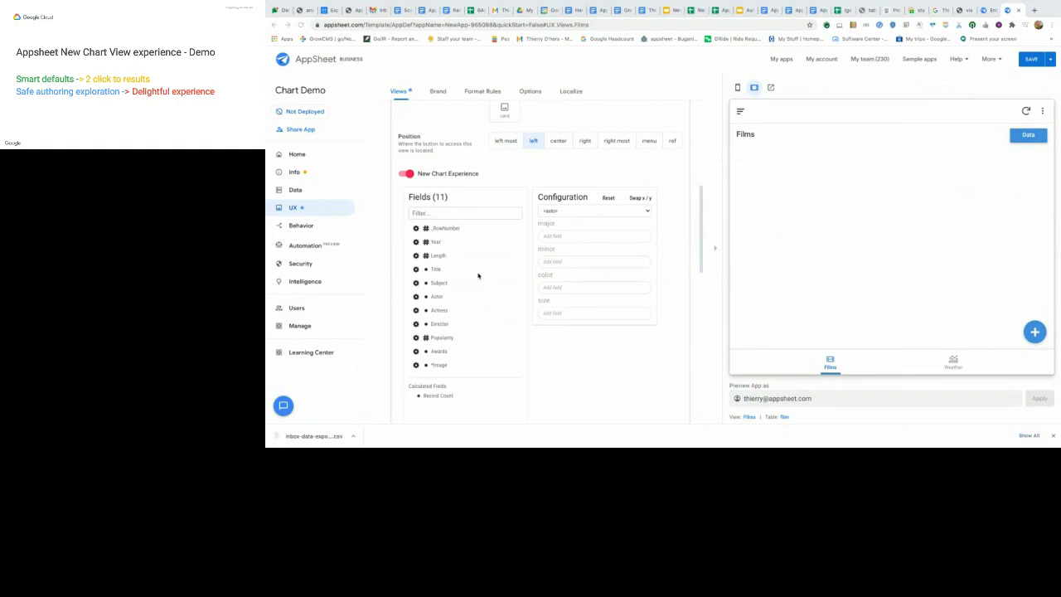
{"action": "left_click", "coordinate": [434, 271]}
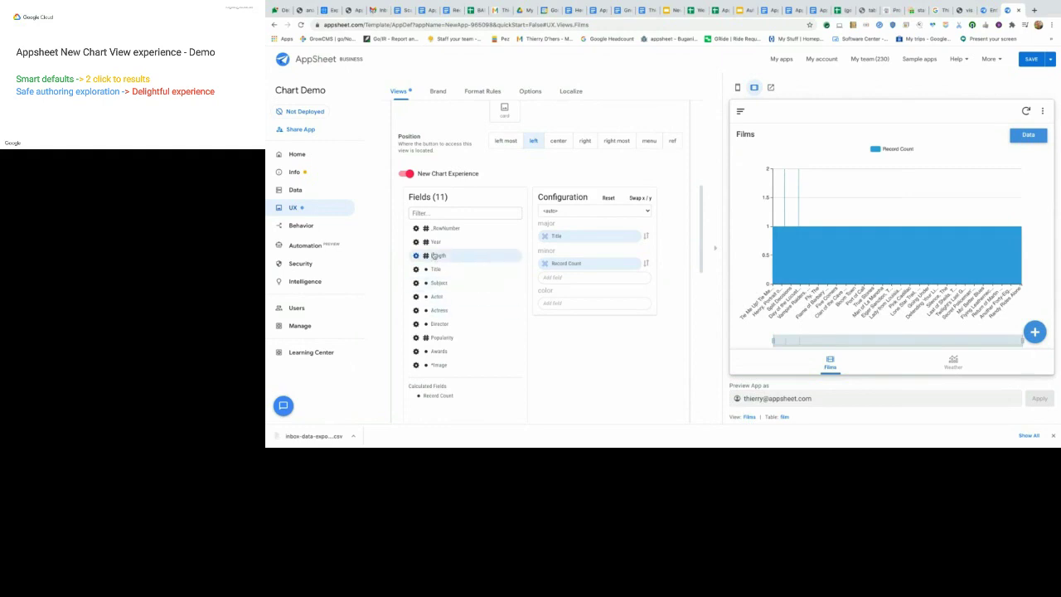
{"action": "left_click_drag", "start_coordinate": [437, 256], "coordinate": [568, 263]}
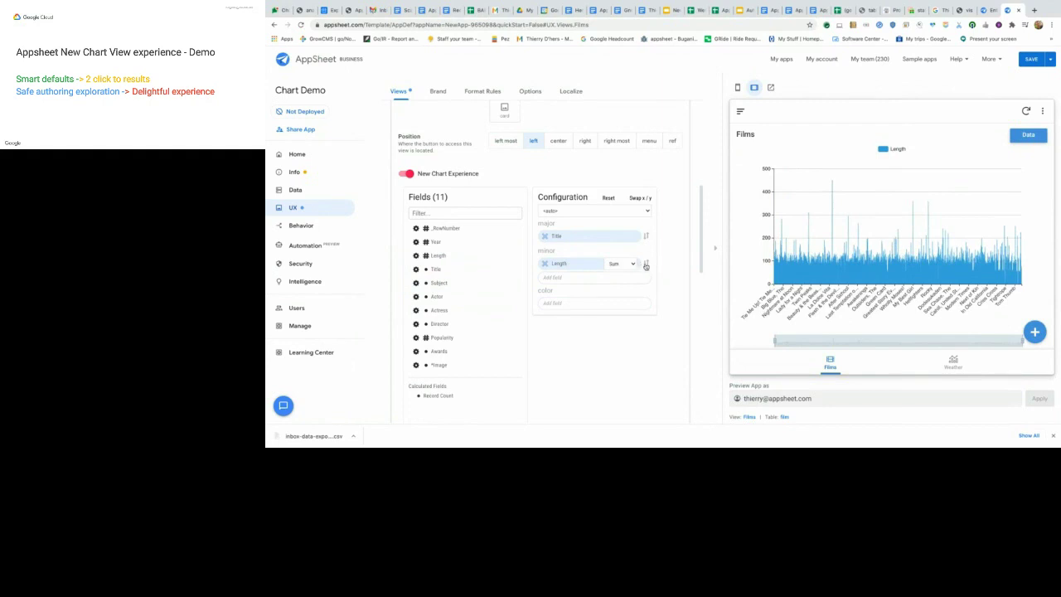
{"action": "left_click", "coordinate": [646, 264]}
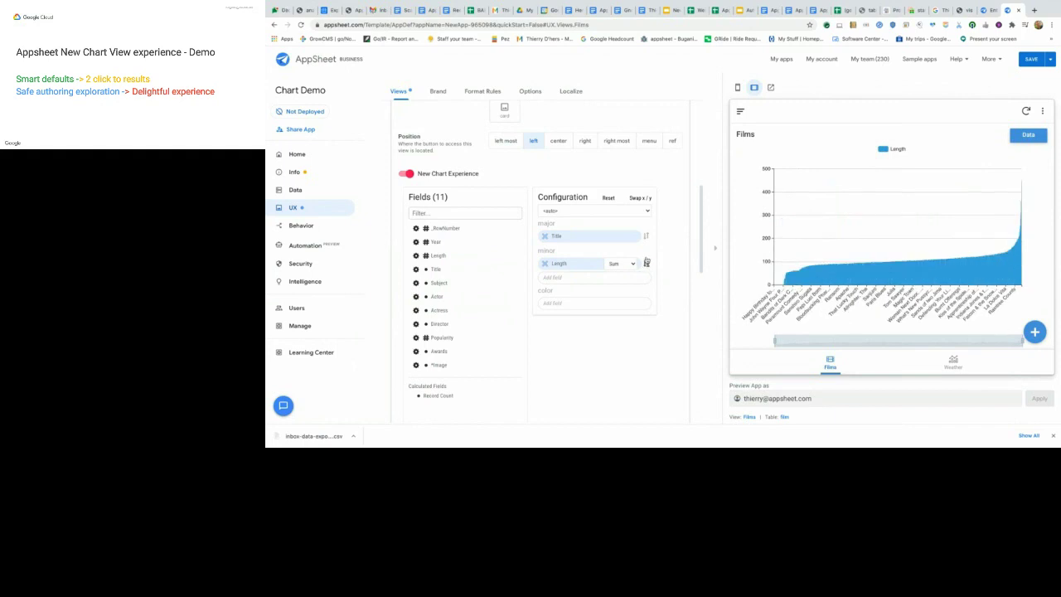
Step: Swap the chart's x and y axes and narrow the Title range to the longest films to inspect the longest one
{"action": "left_click", "coordinate": [640, 198]}
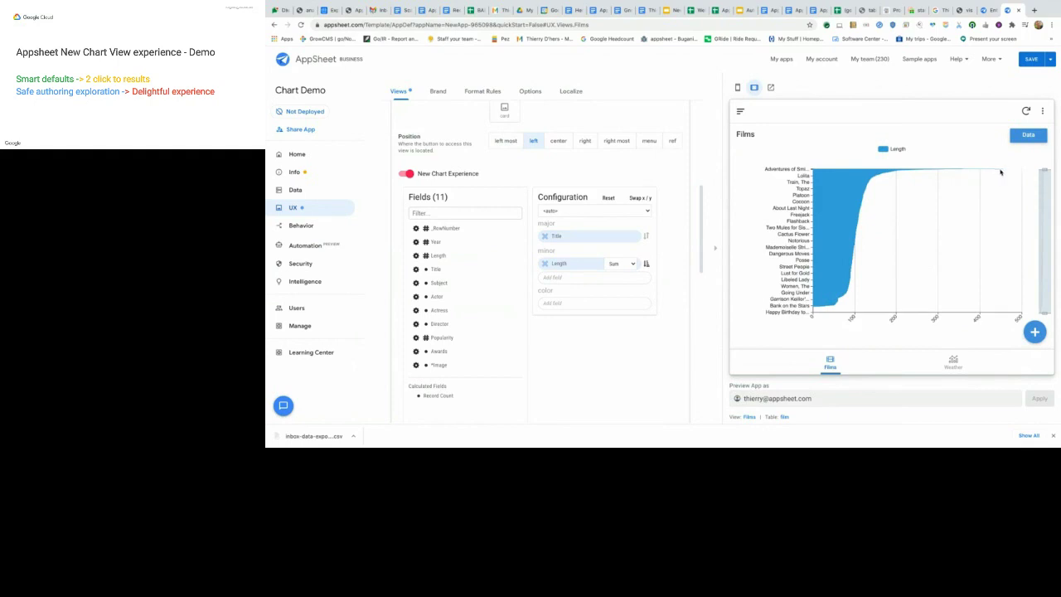
{"action": "left_click_drag", "start_coordinate": [1047, 318], "coordinate": [1043, 308]}
{"action": "left_click_drag", "start_coordinate": [1042, 260], "coordinate": [1039, 179]}
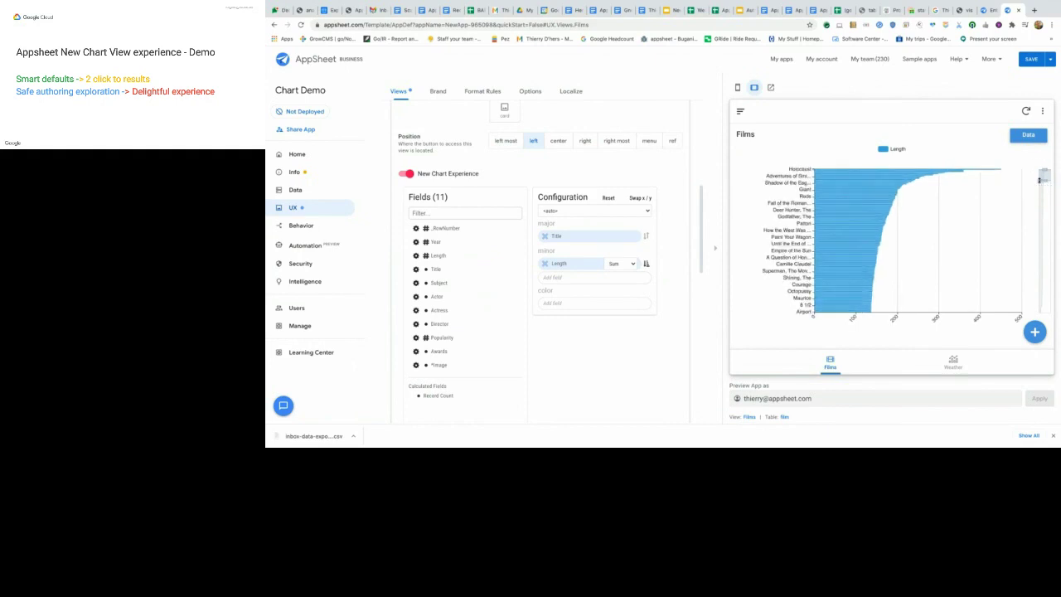
{"action": "mouse_move", "coordinate": [834, 174]}
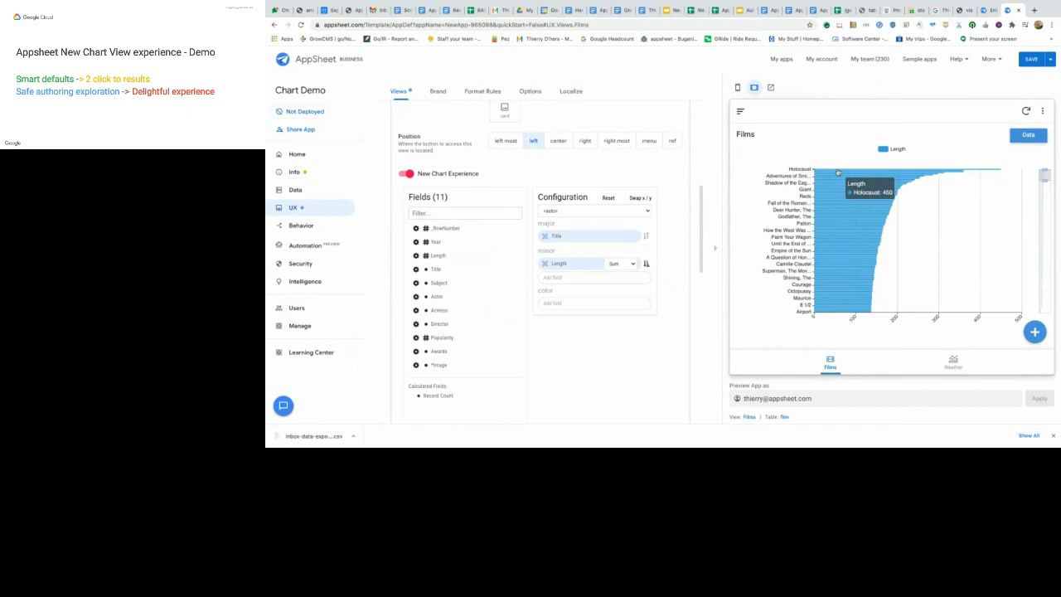
Step: Reset the configuration and plot Year as major against Length as minor, inspecting the point with the greatest Length
{"action": "left_click", "coordinate": [609, 199]}
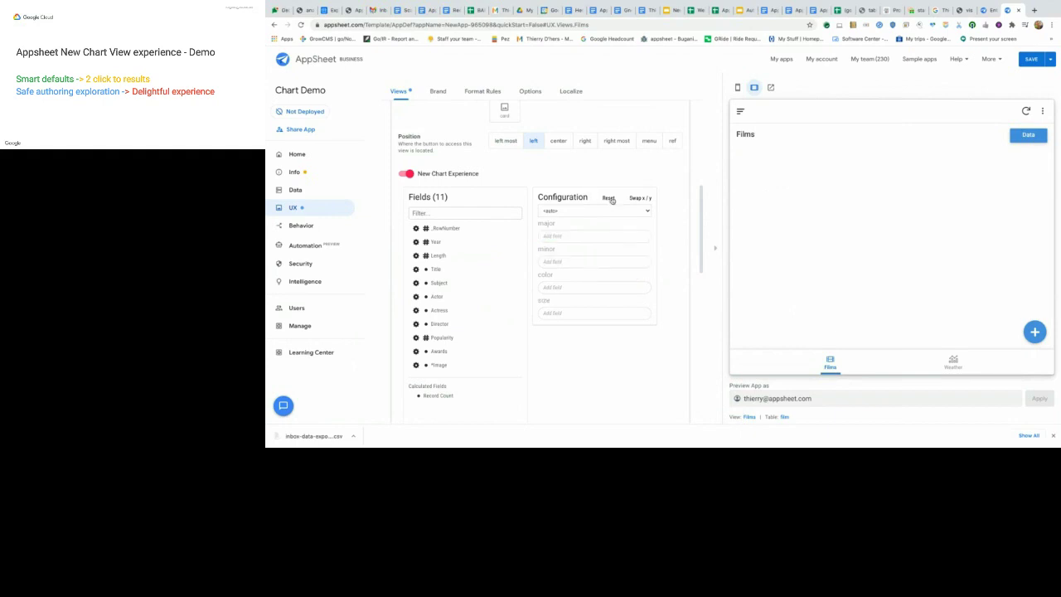
{"action": "left_click", "coordinate": [435, 245]}
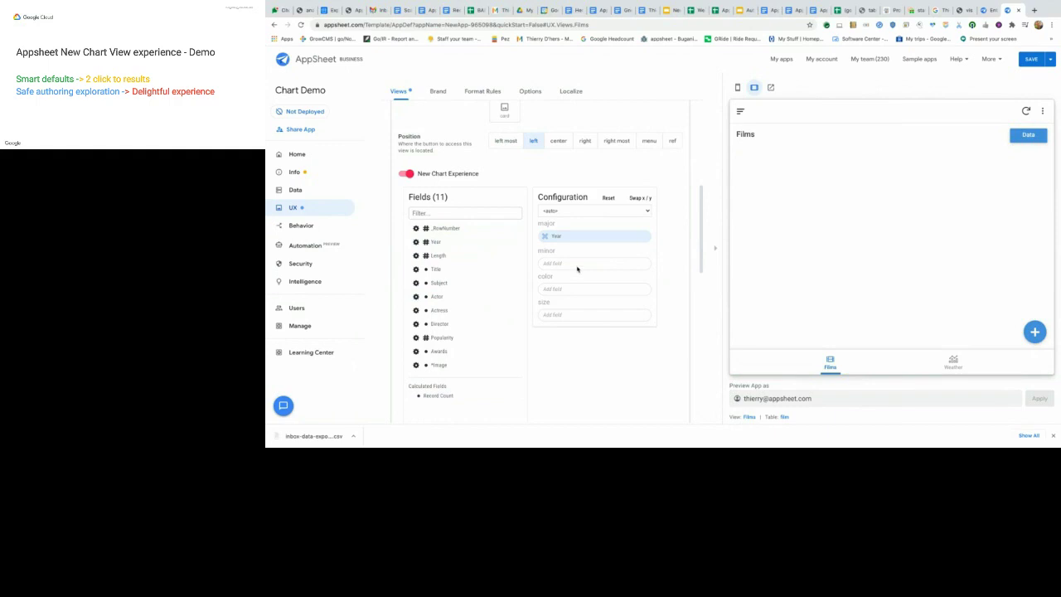
{"action": "left_click", "coordinate": [442, 257]}
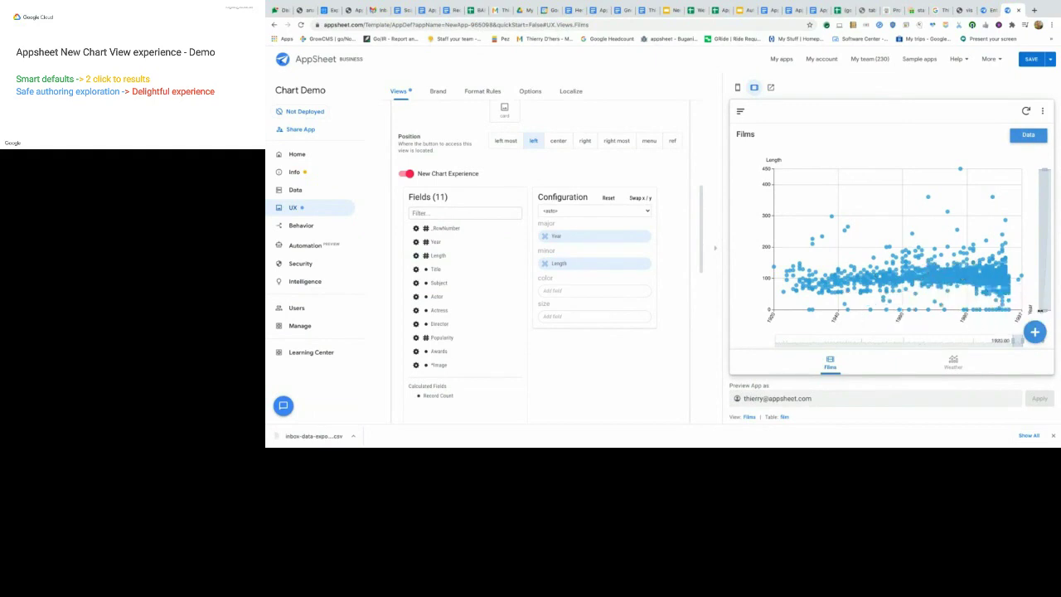
{"action": "mouse_move", "coordinate": [962, 171]}
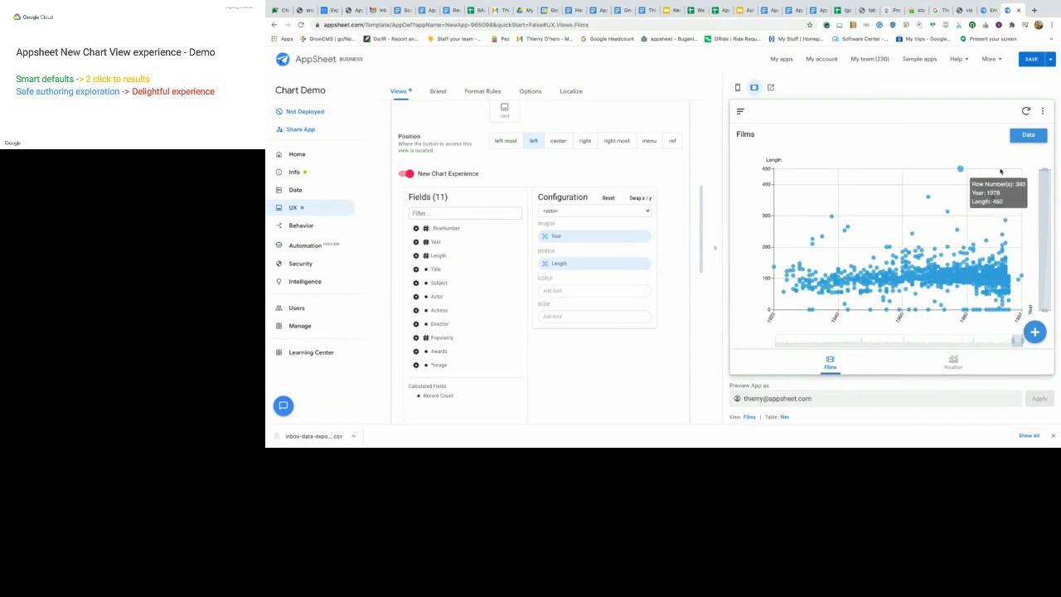
Step: Narrow the scatter chart's Length range to about 0 to 180
{"action": "mouse_move", "coordinate": [1043, 180]}
{"action": "left_click_drag", "start_coordinate": [1044, 192], "coordinate": [1045, 252]}
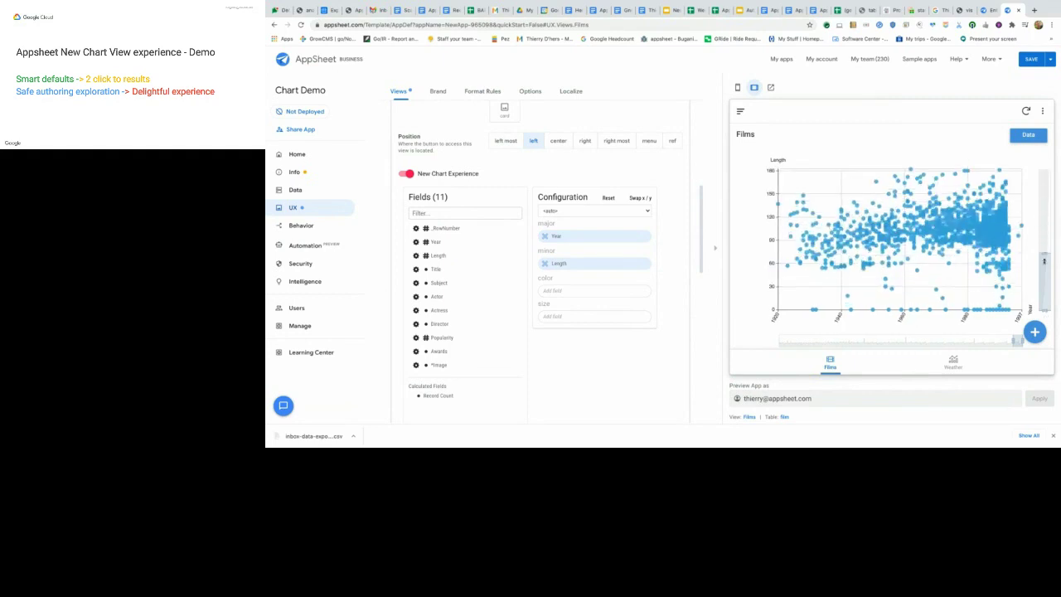
{"action": "left_click_drag", "start_coordinate": [1045, 252], "coordinate": [1048, 276]}
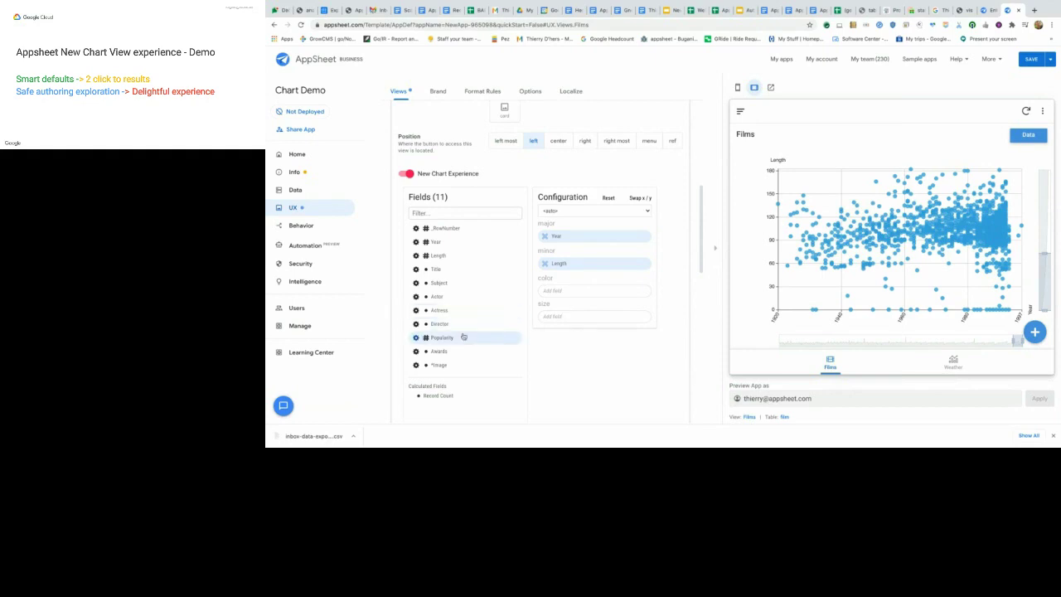
Step: Size the scatter points by average Popularity, and move Popularity to color to inspect individual films
{"action": "left_click_drag", "start_coordinate": [446, 340], "coordinate": [565, 322]}
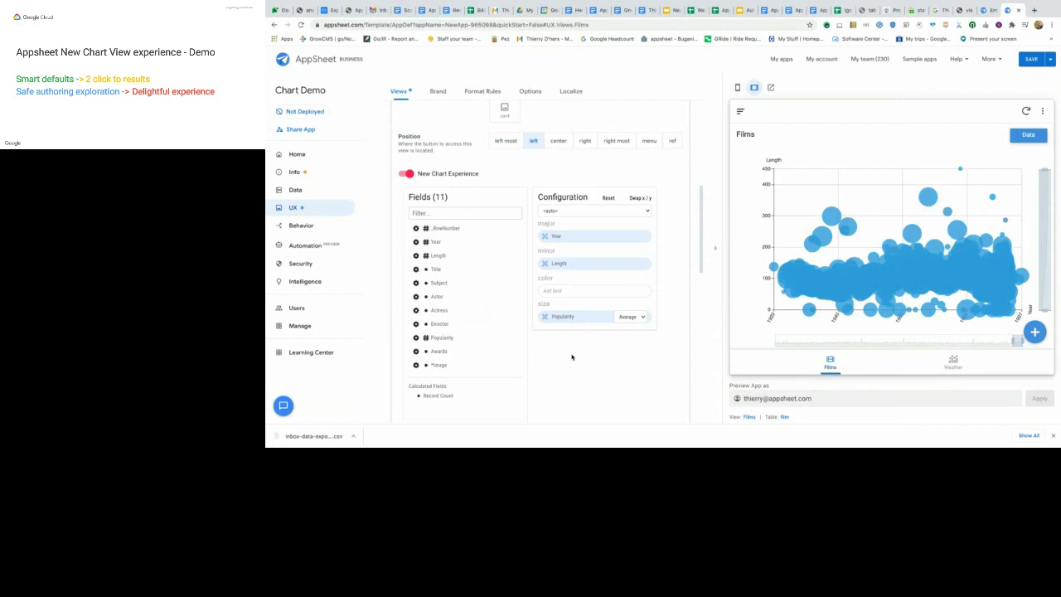
{"action": "mouse_move", "coordinate": [902, 256]}
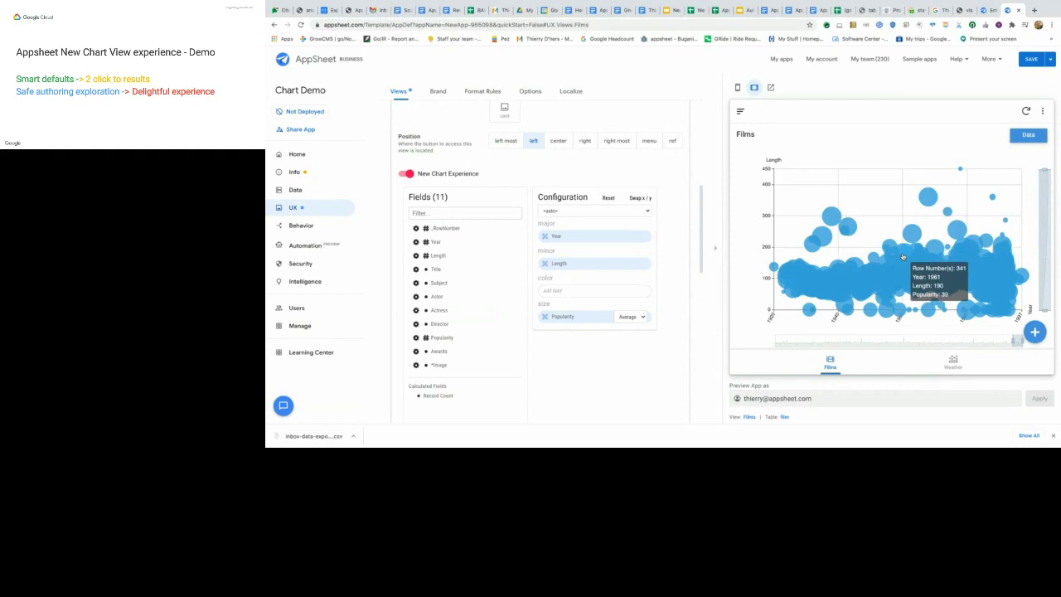
{"action": "left_click_drag", "start_coordinate": [579, 318], "coordinate": [578, 294]}
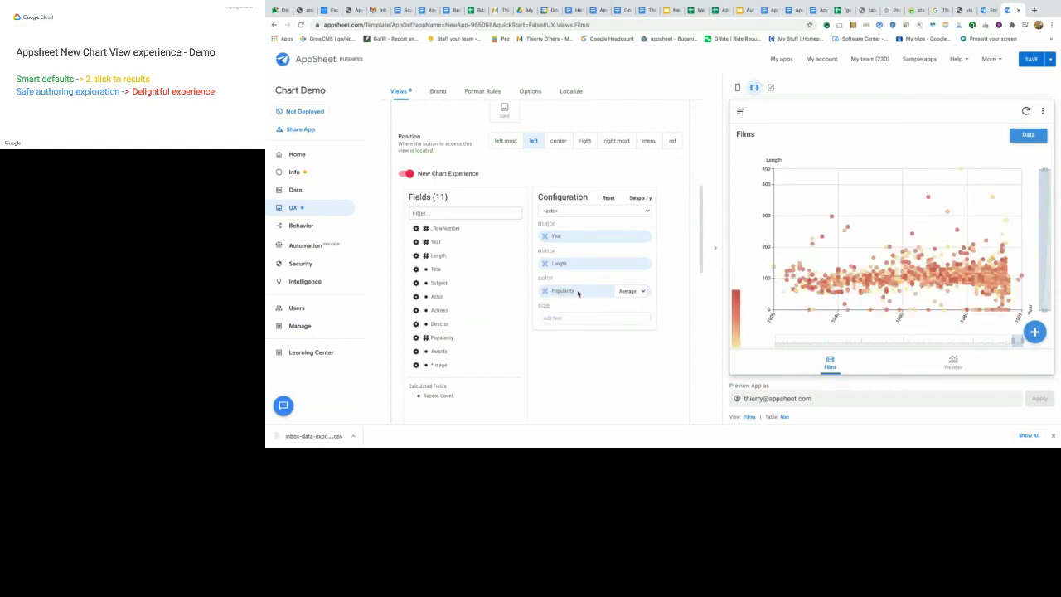
{"action": "mouse_move", "coordinate": [922, 275]}
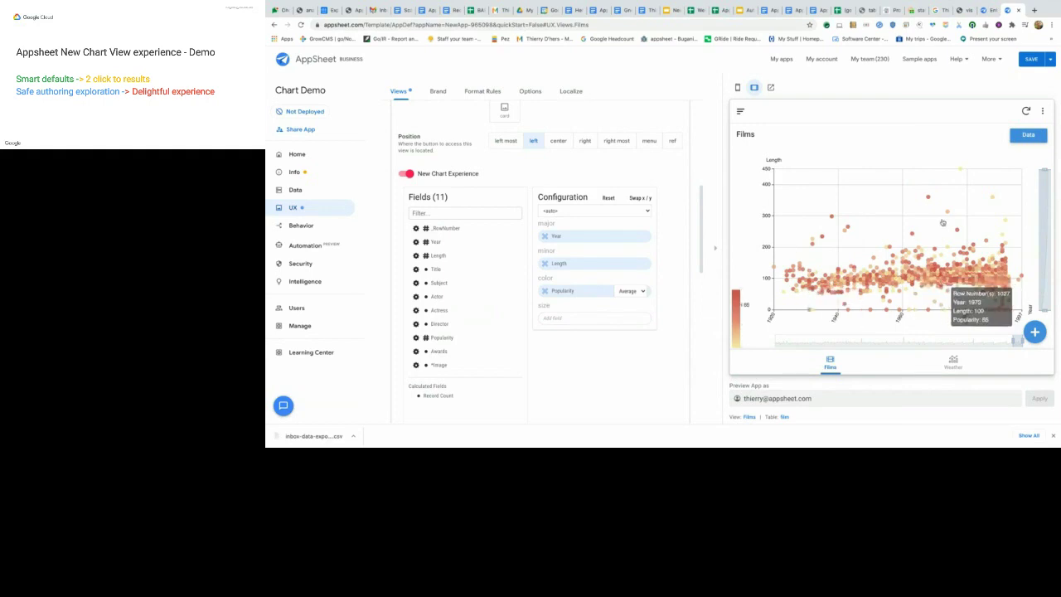
{"action": "mouse_move", "coordinate": [961, 171]}
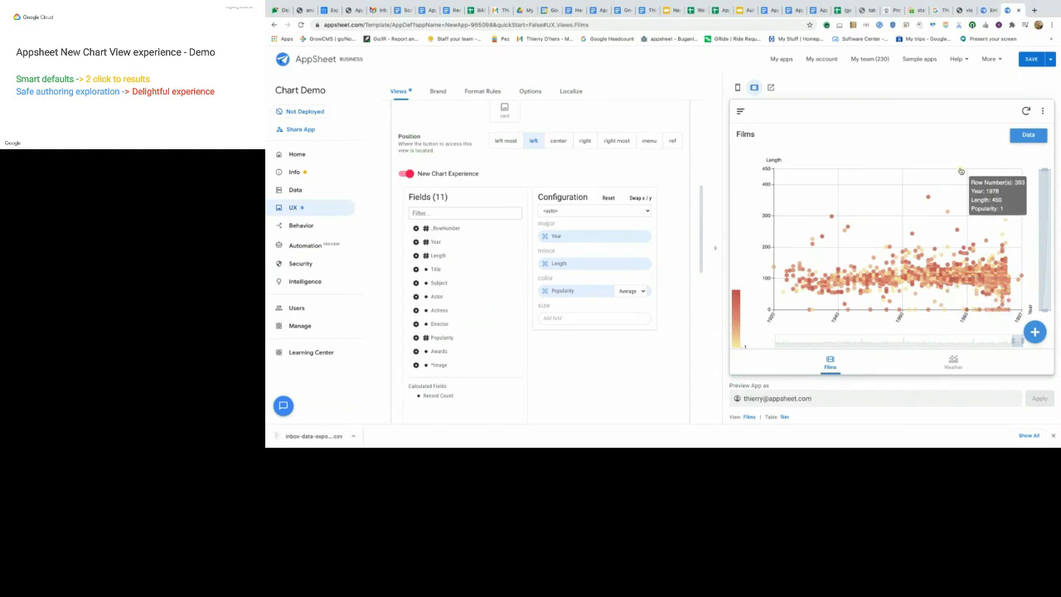
{"action": "mouse_move", "coordinate": [928, 198]}
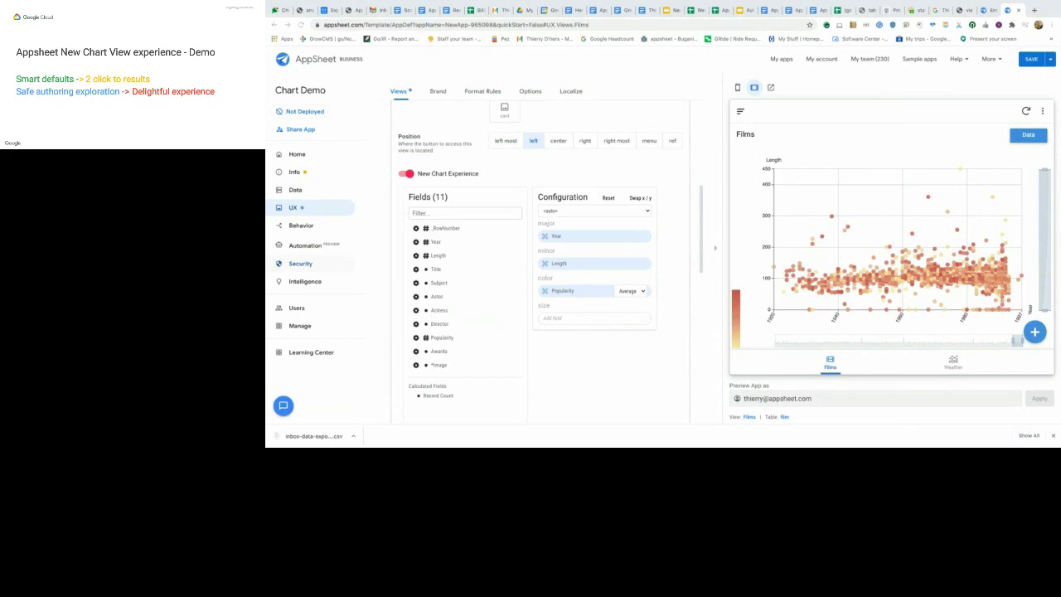
Step: Compare the chart types offered before and after resetting the chart configuration, keeping the type on auto
{"action": "left_click", "coordinate": [579, 211]}
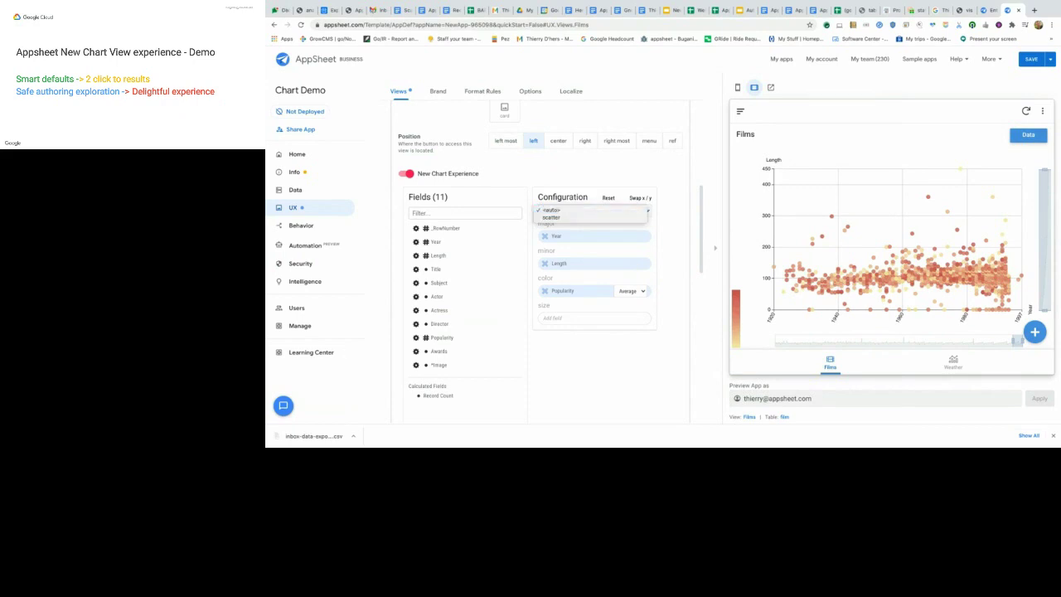
{"action": "key", "text": "Escape"}
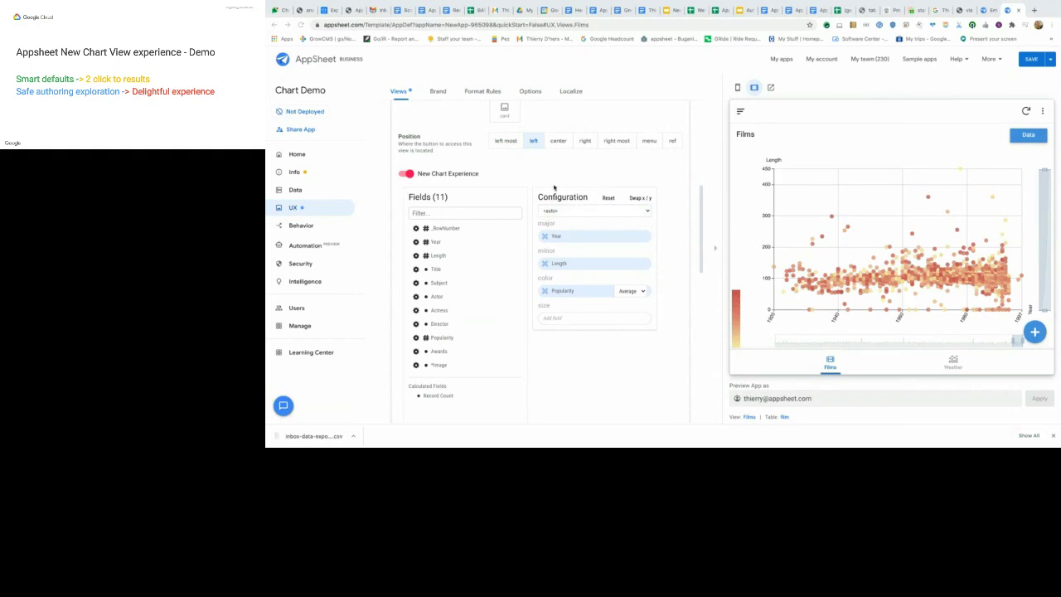
{"action": "left_click", "coordinate": [609, 199]}
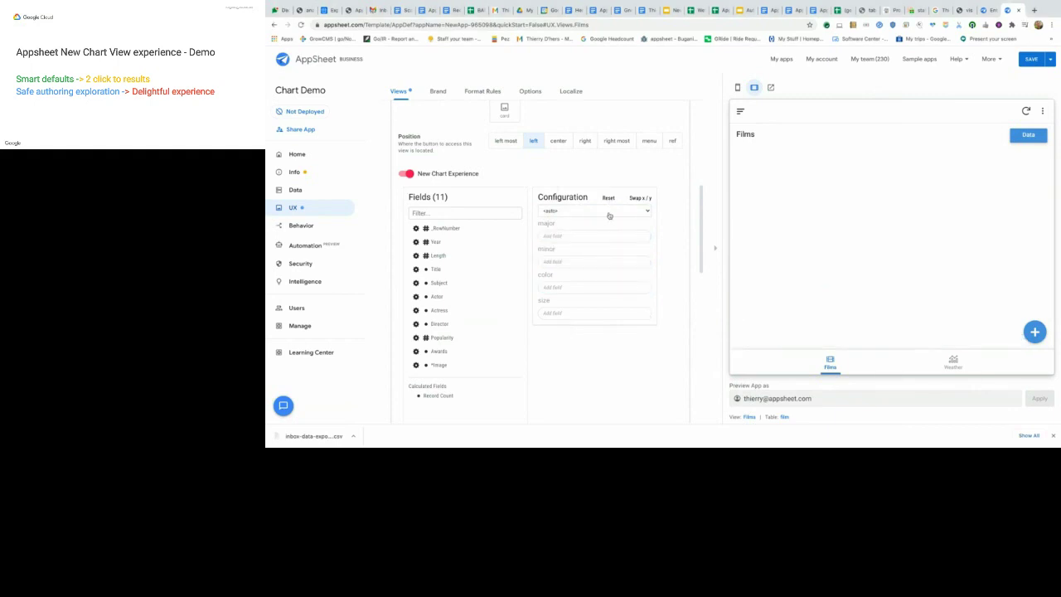
{"action": "left_click", "coordinate": [608, 213]}
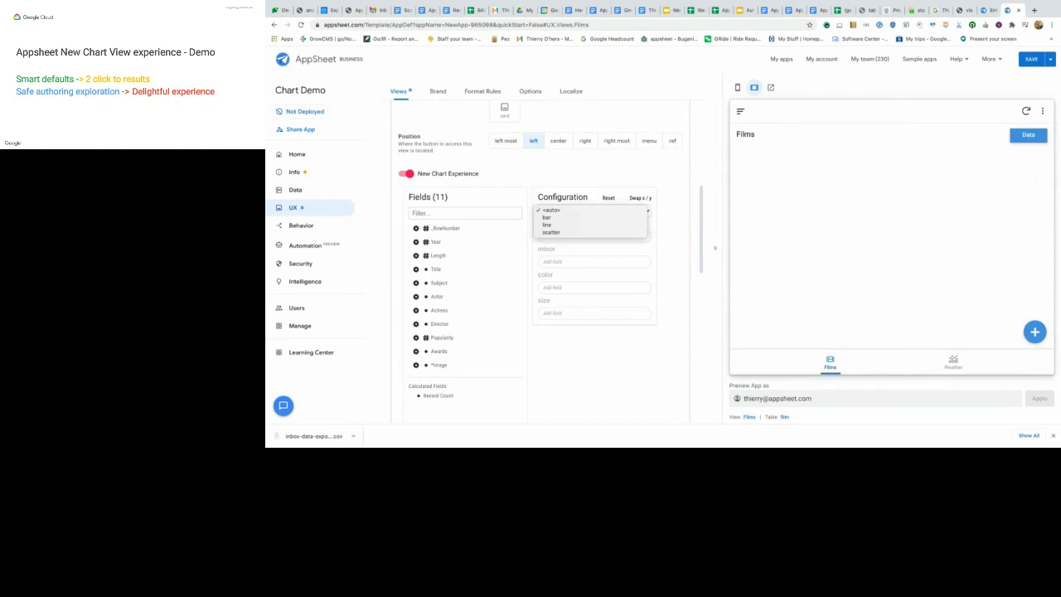
{"action": "key", "text": "Escape"}
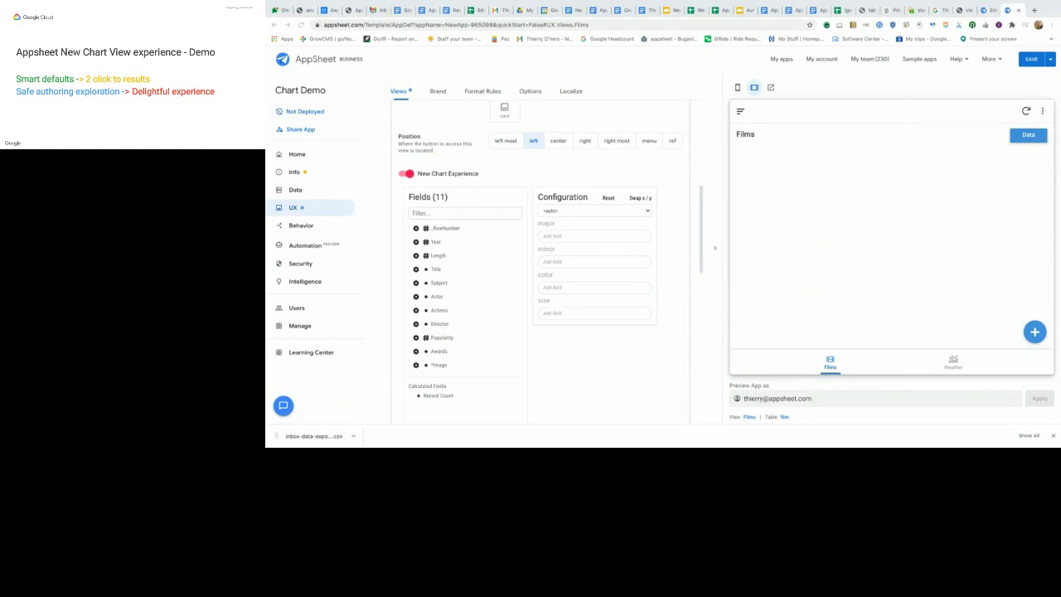
Step: Plot Length against Year with Popularity as color, and set the Popularity aggregation to Average
{"action": "left_click", "coordinate": [436, 242]}
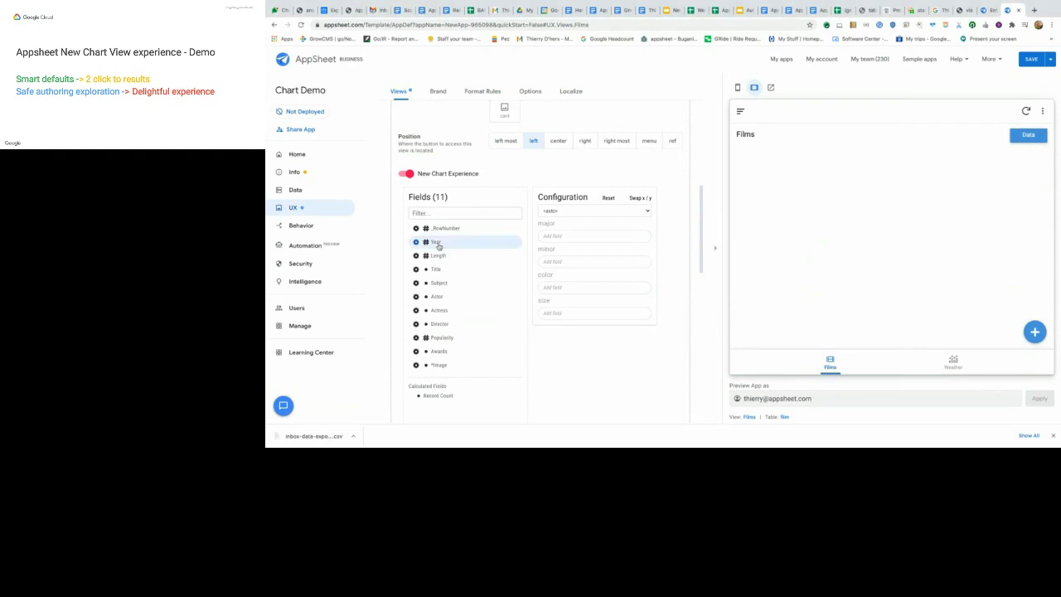
{"action": "left_click", "coordinate": [438, 256]}
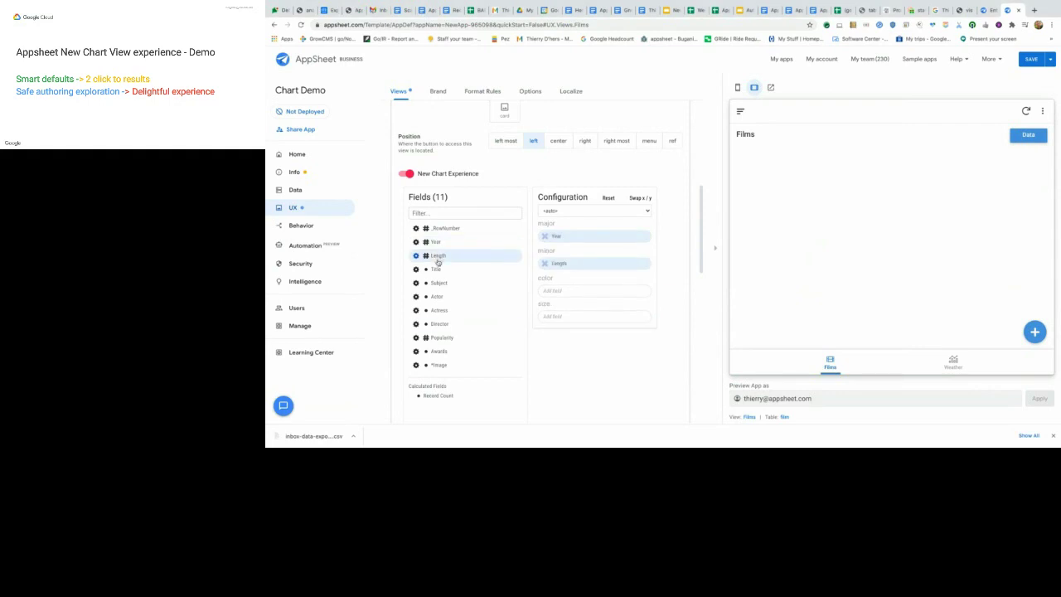
{"action": "left_click", "coordinate": [440, 338]}
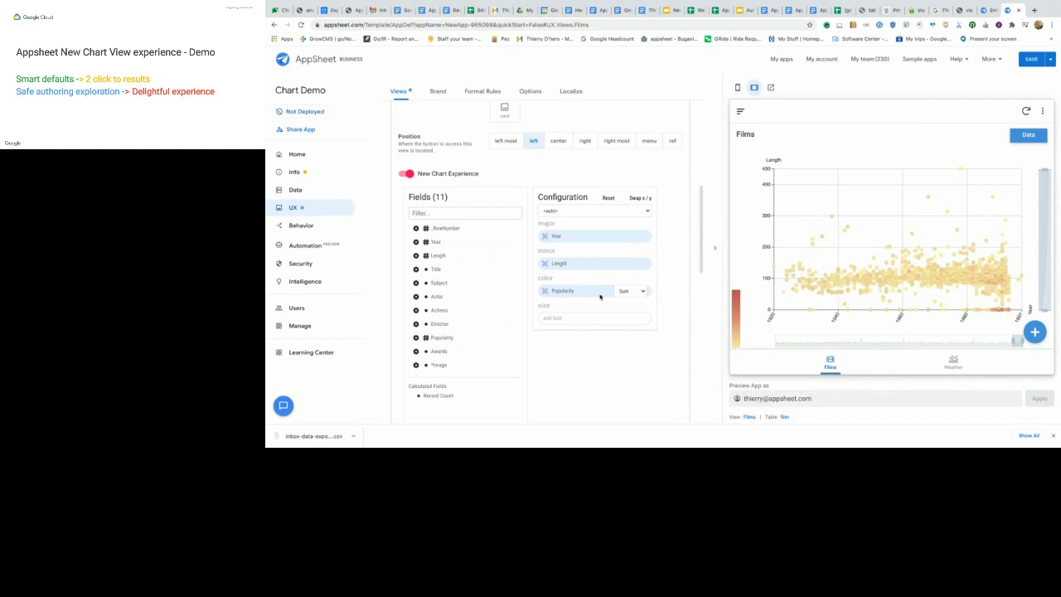
{"action": "left_click", "coordinate": [630, 291]}
{"action": "left_click", "coordinate": [629, 300]}
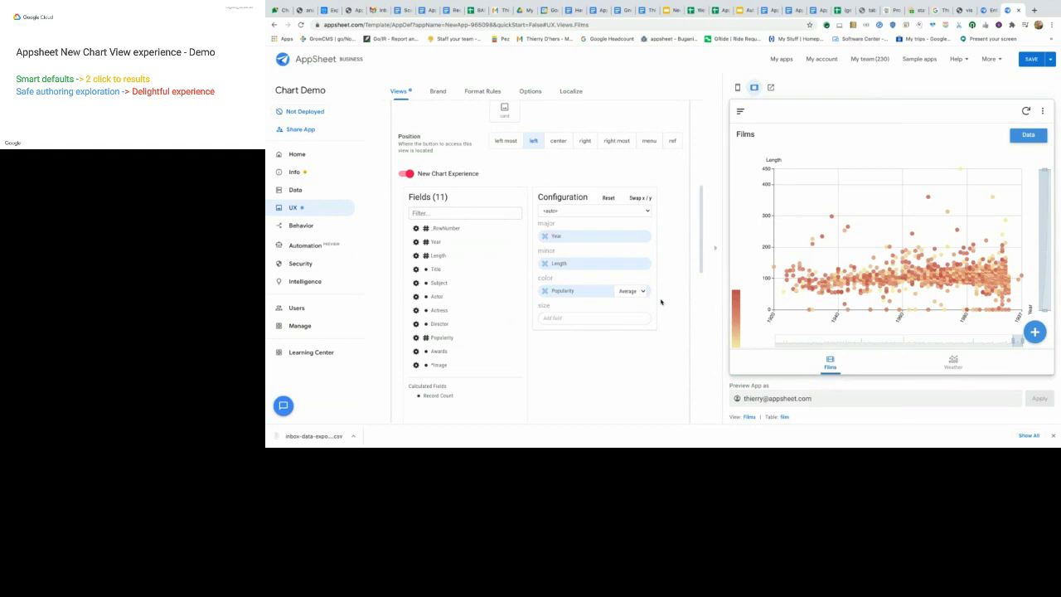
Step: Move Popularity from color to size in the scatter chart, and inspect individual points in the preview
{"action": "left_click_drag", "start_coordinate": [585, 305], "coordinate": [590, 320]}
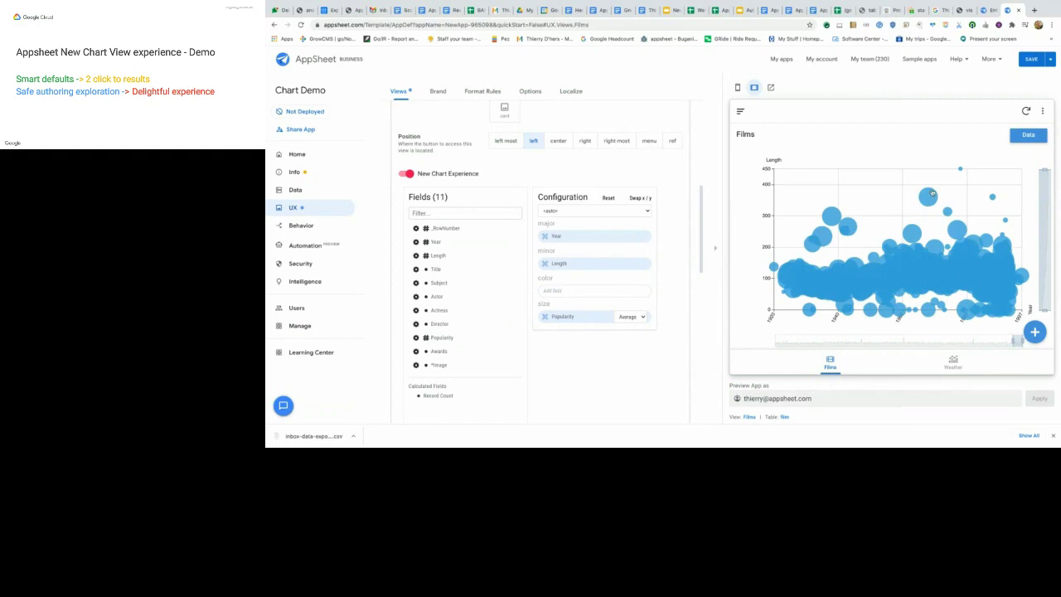
{"action": "mouse_move", "coordinate": [931, 198]}
{"action": "mouse_move", "coordinate": [1045, 316]}
{"action": "mouse_move", "coordinate": [922, 297]}
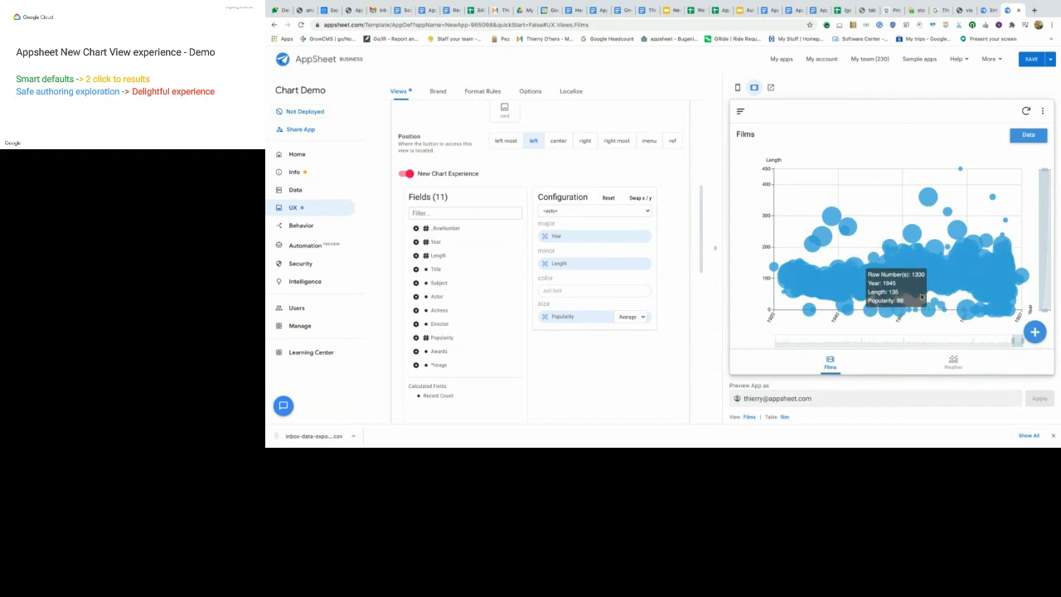
{"action": "left_click_drag", "start_coordinate": [921, 297], "coordinate": [971, 293]}
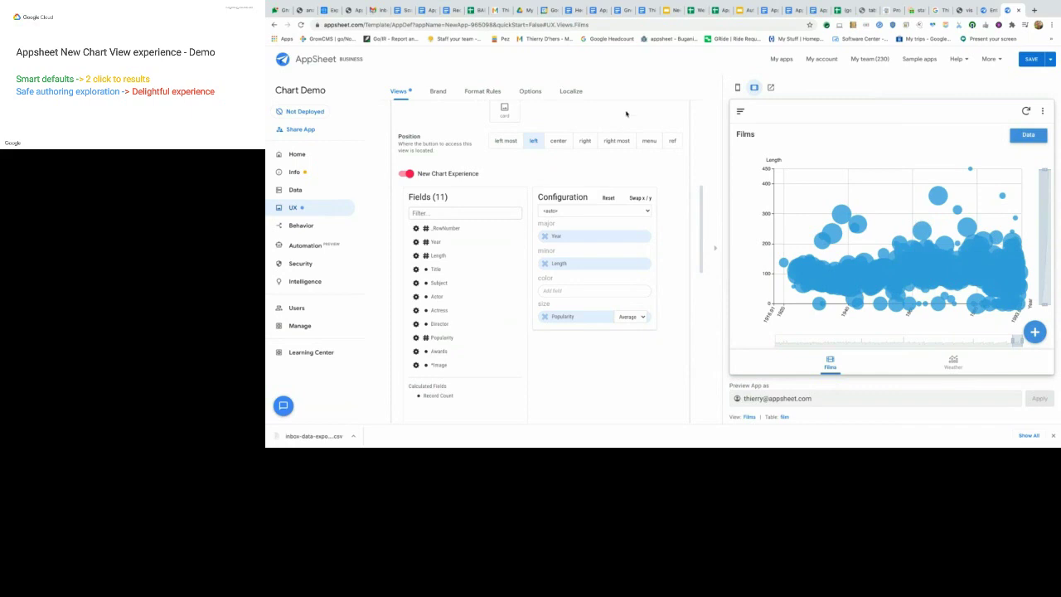
Step: Close the Films view, open the Weather view in the preview and editor, and check its chart column and group aggregate options
{"action": "scroll", "coordinate": [626, 114], "scroll_direction": "up", "scroll_amount": 5}
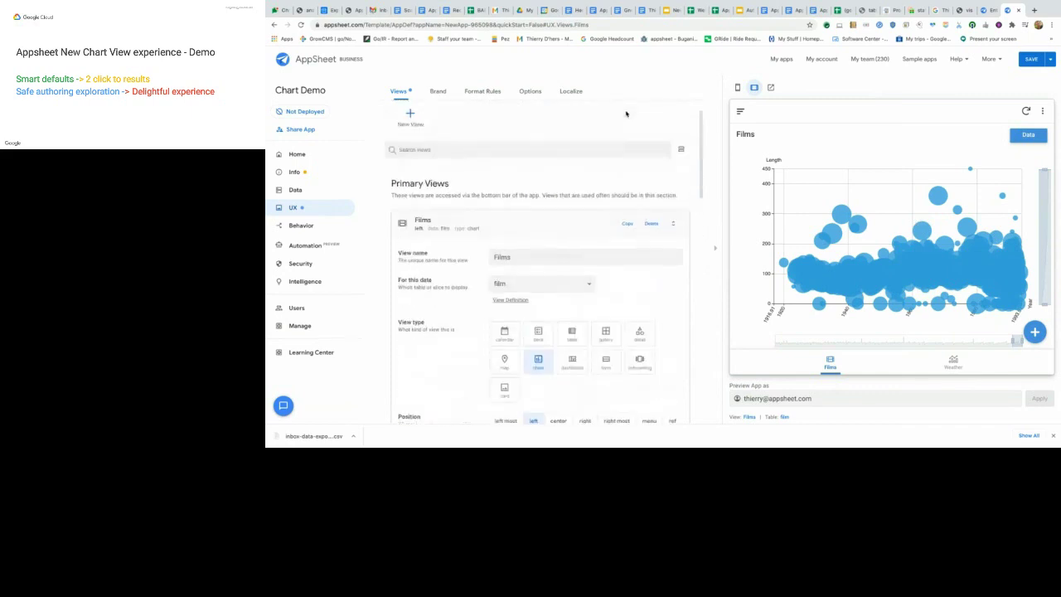
{"action": "left_click", "coordinate": [509, 230]}
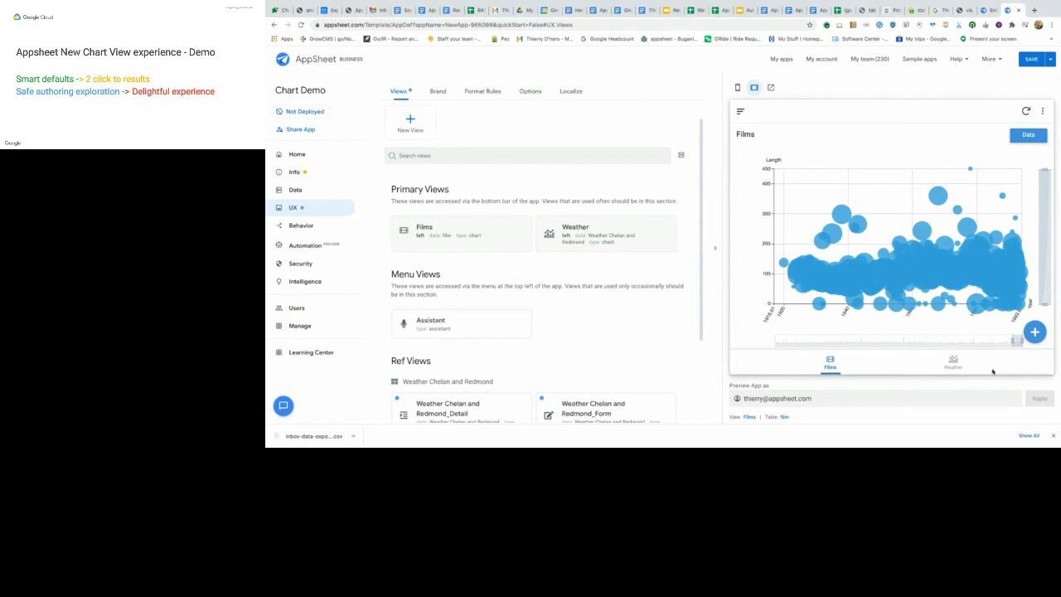
{"action": "left_click", "coordinate": [953, 361]}
{"action": "left_click", "coordinate": [613, 228]}
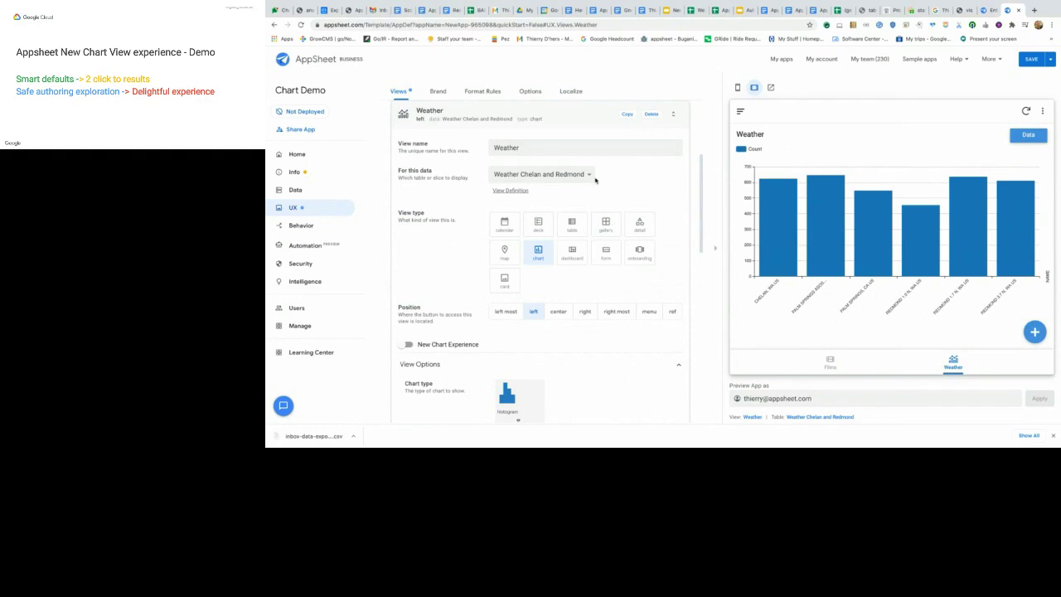
{"action": "scroll", "coordinate": [527, 307], "scroll_direction": "down", "scroll_amount": 3}
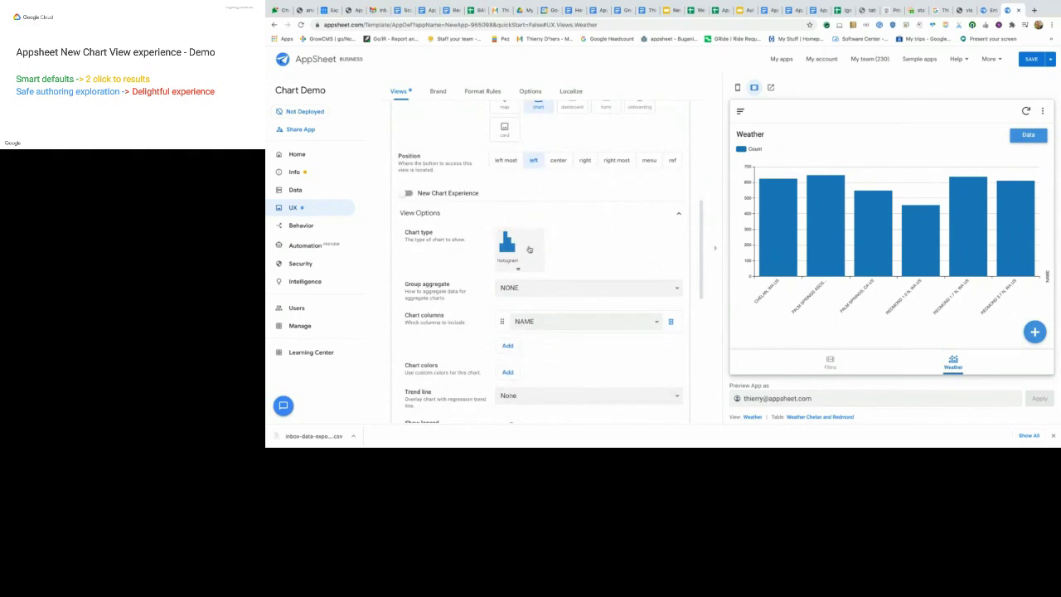
{"action": "left_click", "coordinate": [529, 321]}
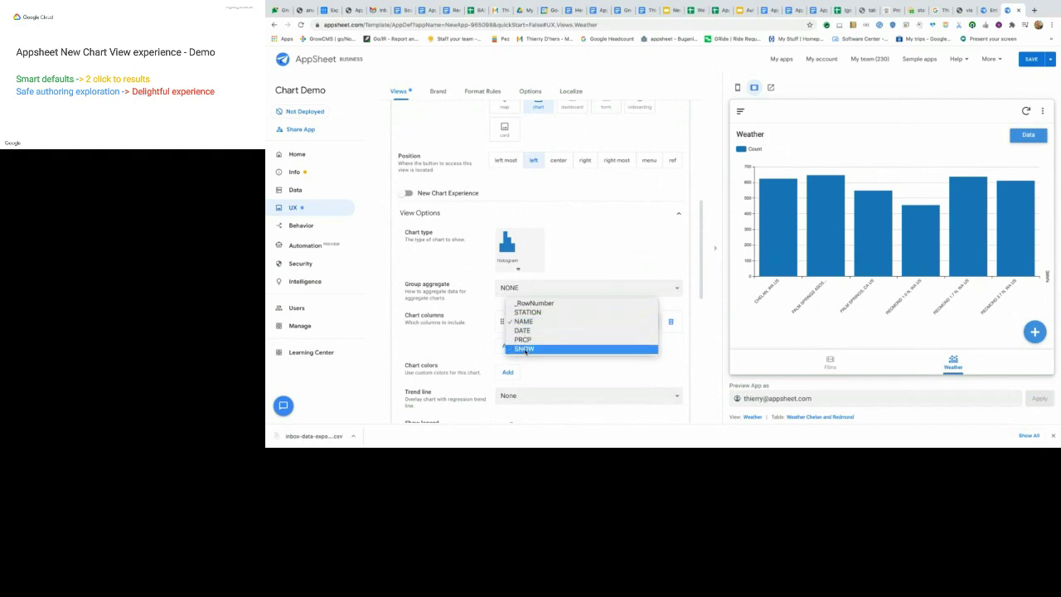
{"action": "left_click", "coordinate": [542, 291]}
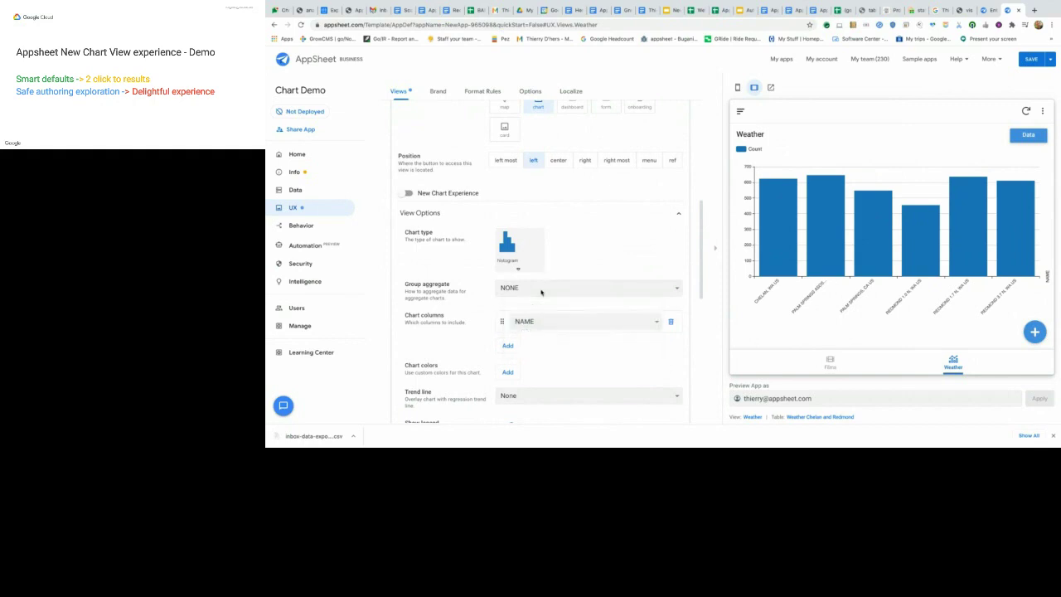
{"action": "left_click", "coordinate": [541, 291]}
{"action": "left_click", "coordinate": [585, 237]}
Step: Turn on the New Chart Experience for the Weather view and plot Record Count by DATE grouped by Year
{"action": "left_click", "coordinate": [408, 193]}
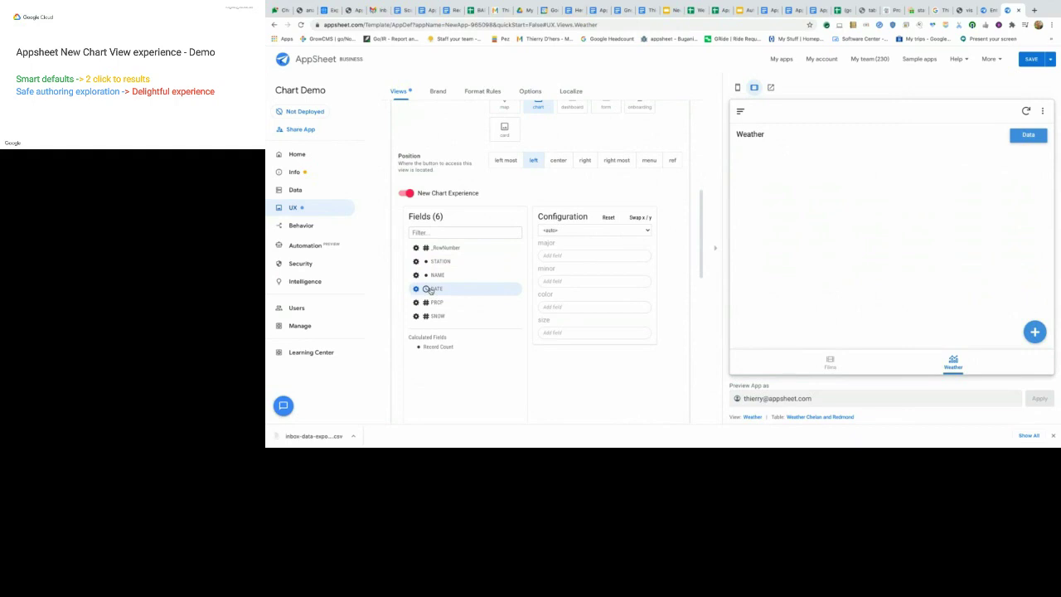
{"action": "left_click", "coordinate": [441, 290]}
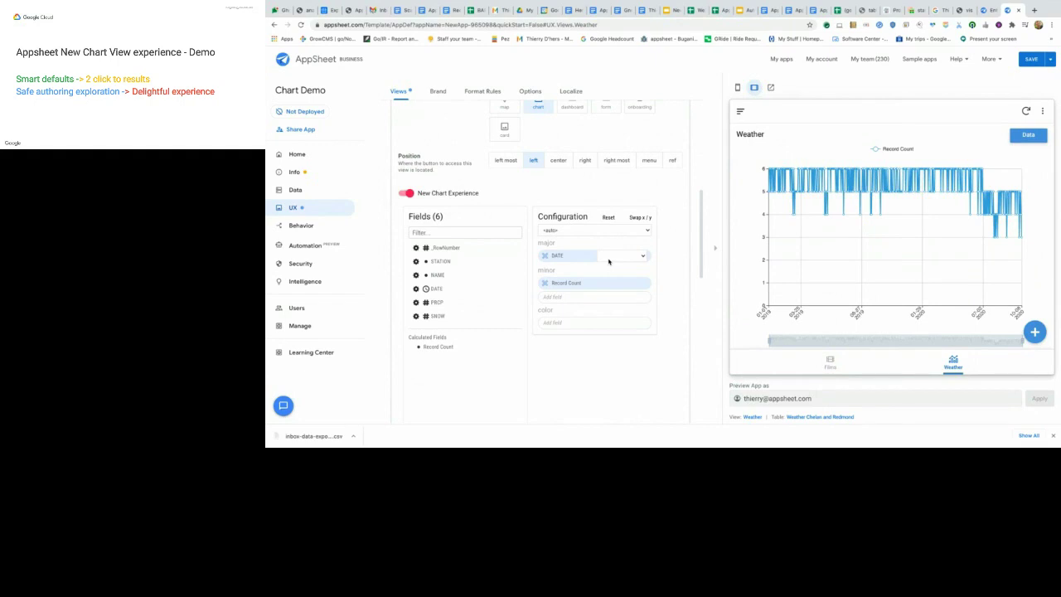
{"action": "left_click", "coordinate": [608, 261]}
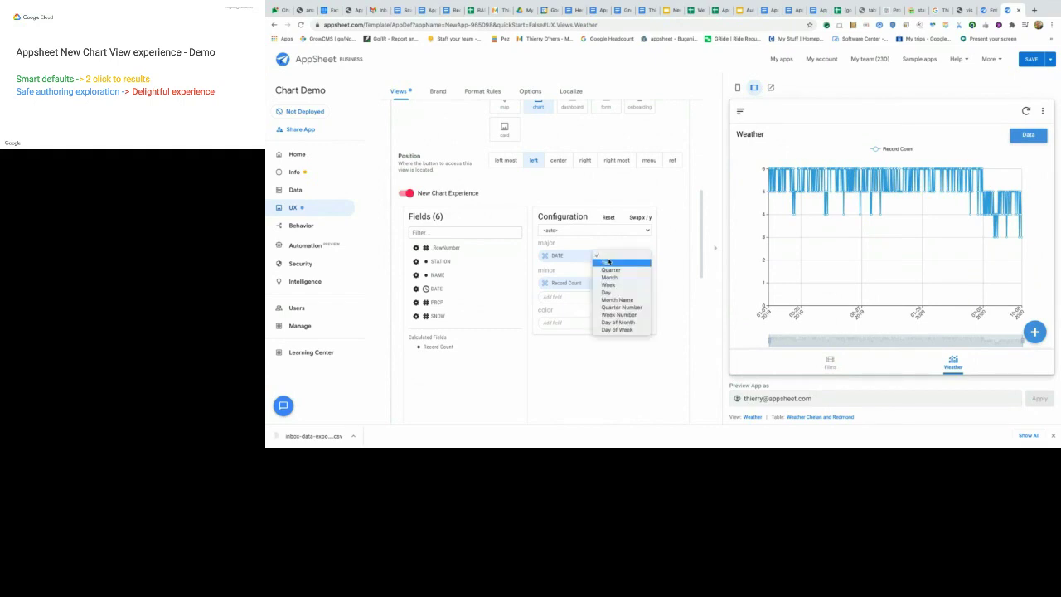
{"action": "left_click", "coordinate": [609, 263]}
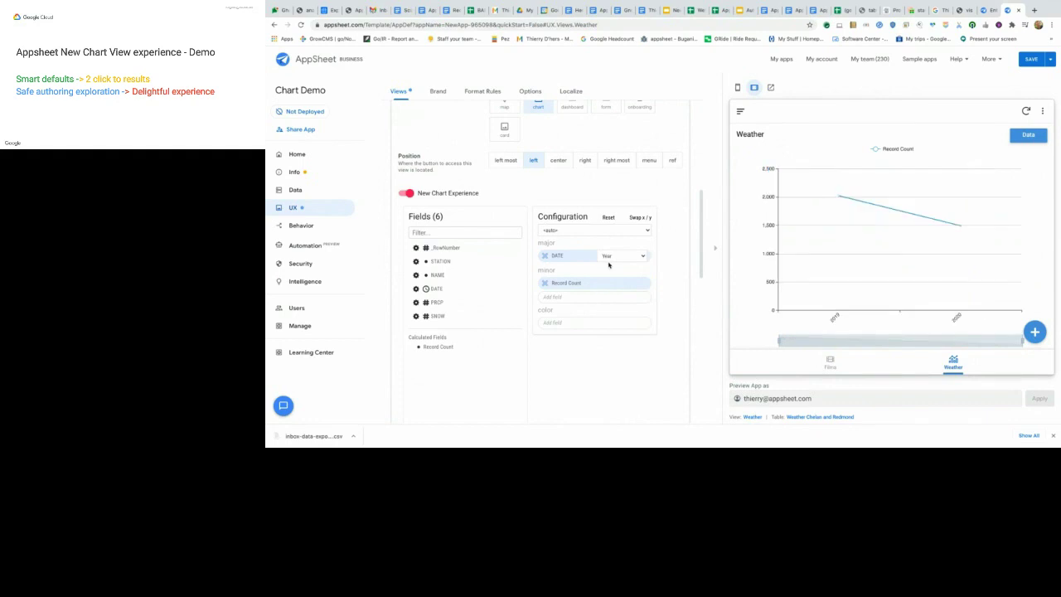
Step: Try progressively finer DATE groupings down to Day, and settle on Month for the Weather chart
{"action": "left_click", "coordinate": [617, 261]}
{"action": "left_click", "coordinate": [616, 264]}
{"action": "left_click", "coordinate": [616, 264]}
{"action": "left_click", "coordinate": [616, 264]}
{"action": "left_click", "coordinate": [615, 264]}
{"action": "left_click", "coordinate": [614, 272]}
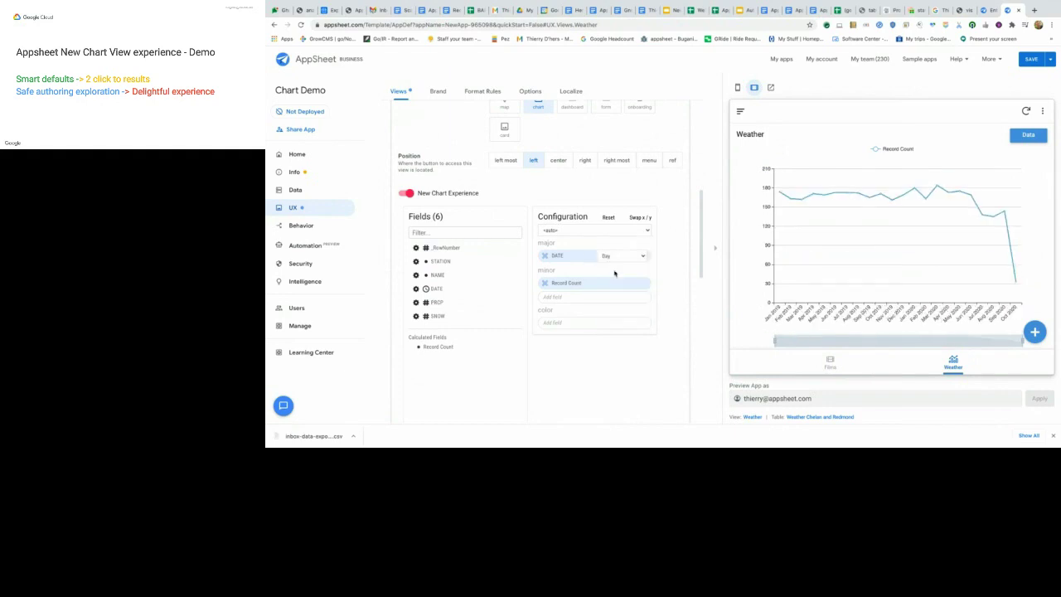
{"action": "left_click", "coordinate": [616, 259]}
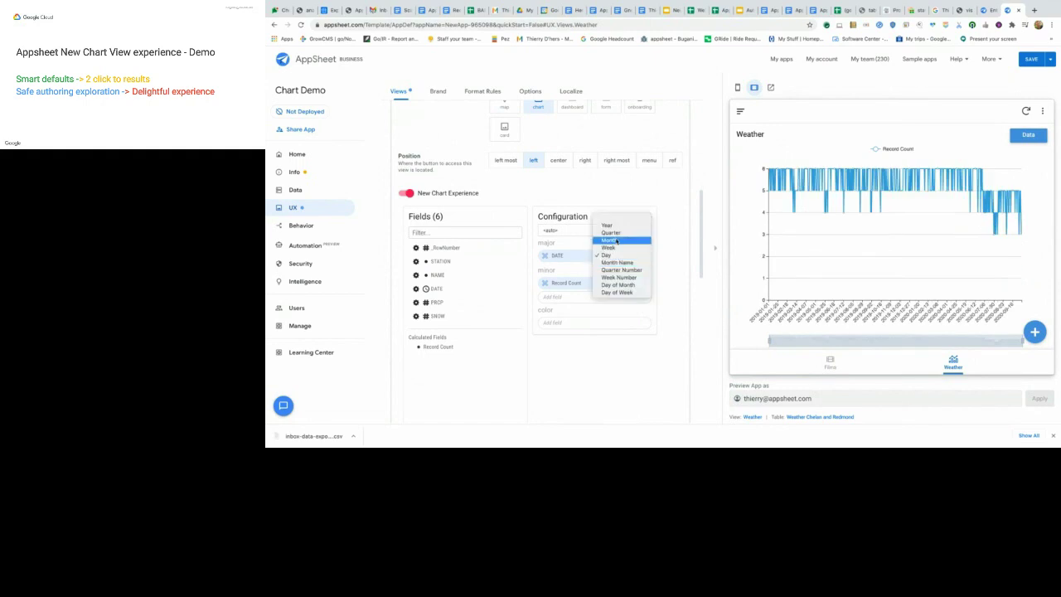
{"action": "left_click", "coordinate": [616, 241]}
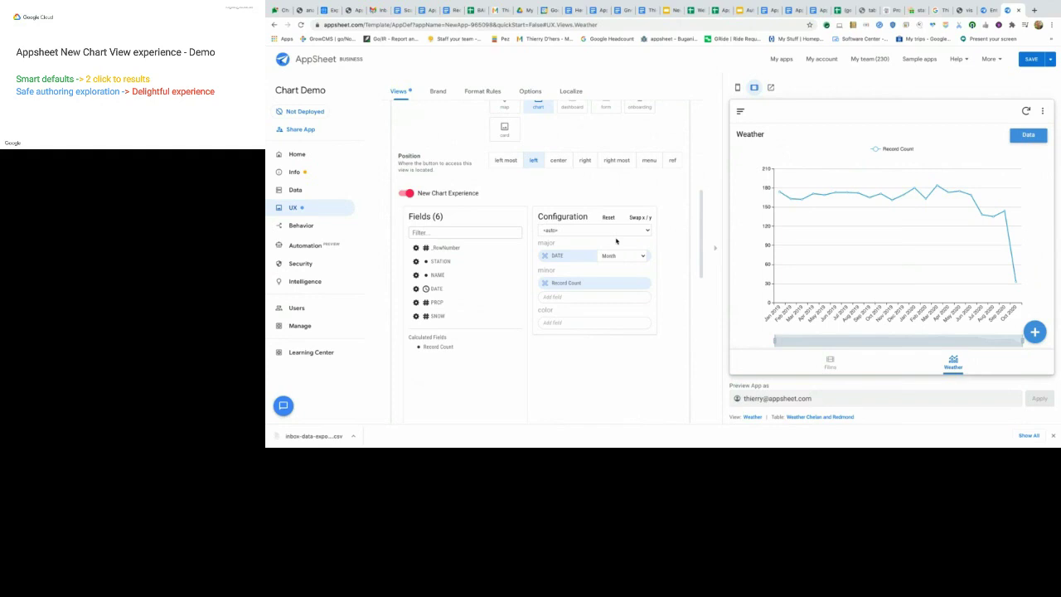
Step: Group DATE by Month Name and try the chart as a line chart and as a bar chart
{"action": "left_click", "coordinate": [618, 256]}
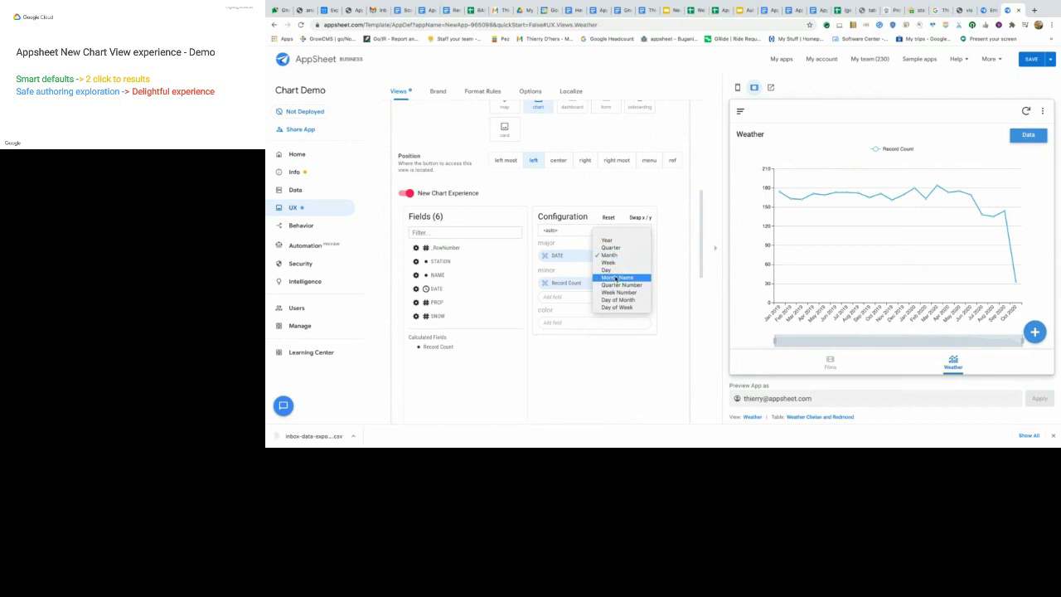
{"action": "left_click", "coordinate": [615, 278]}
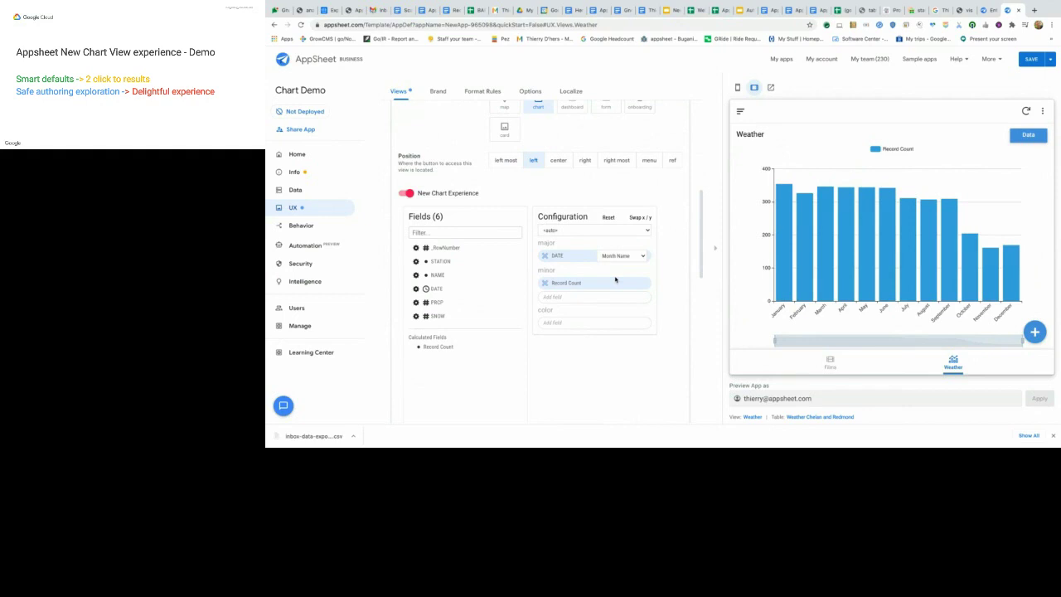
{"action": "left_click", "coordinate": [605, 230]}
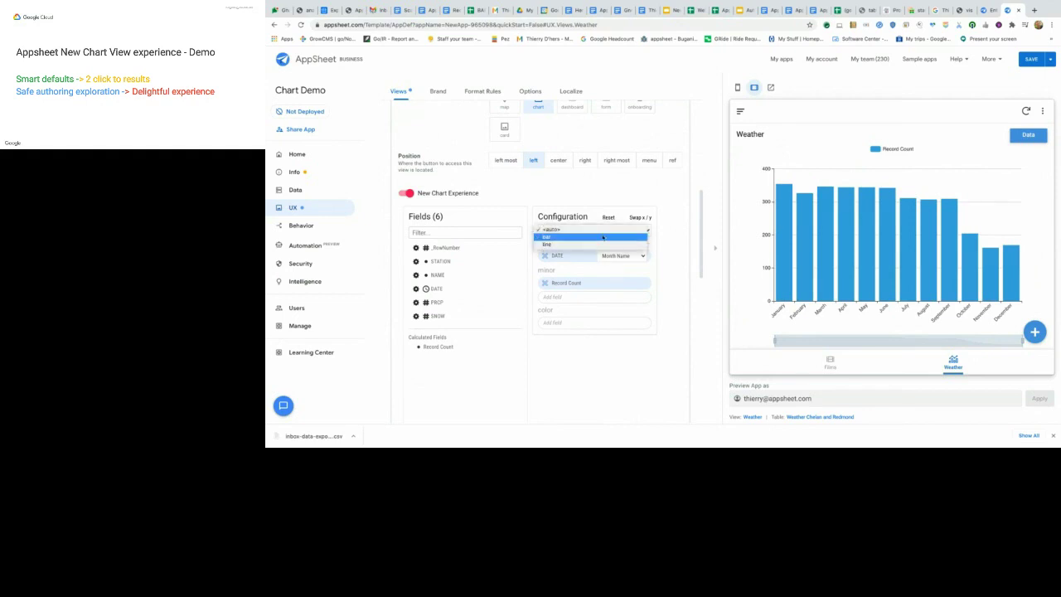
{"action": "left_click", "coordinate": [601, 245]}
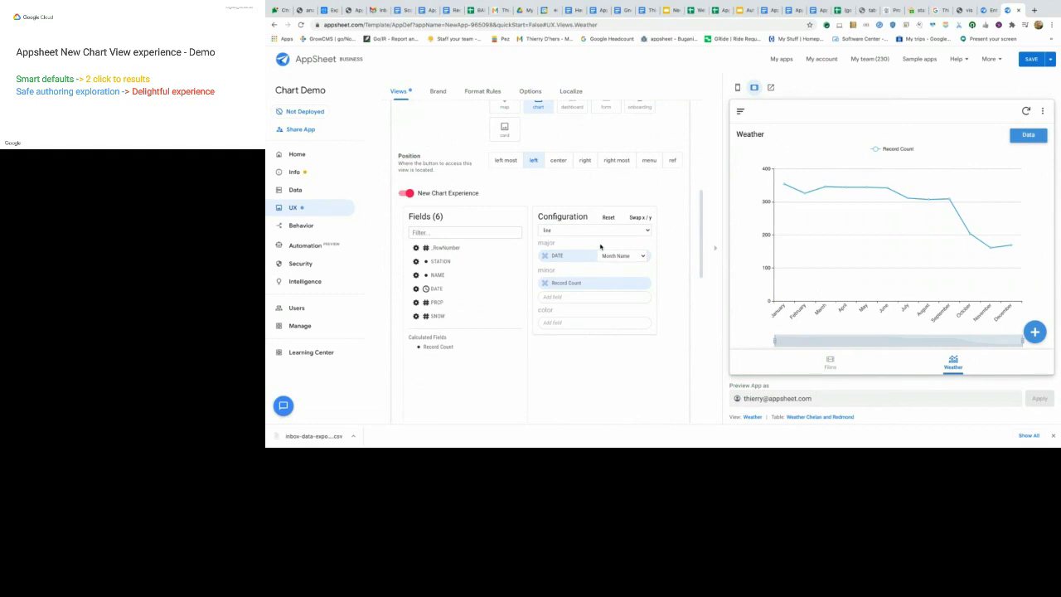
{"action": "left_click", "coordinate": [598, 230]}
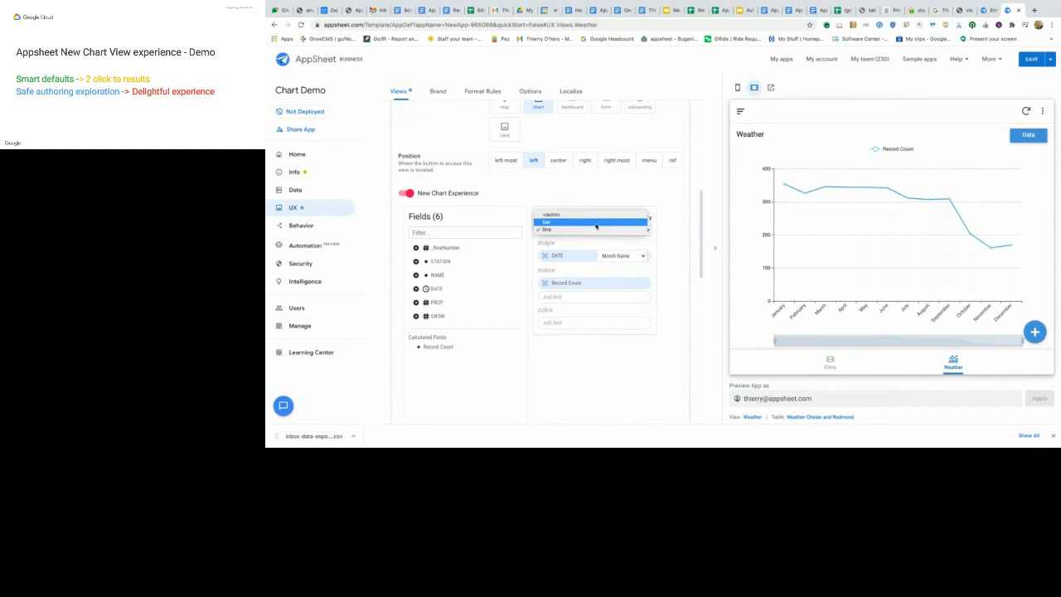
{"action": "left_click", "coordinate": [595, 222]}
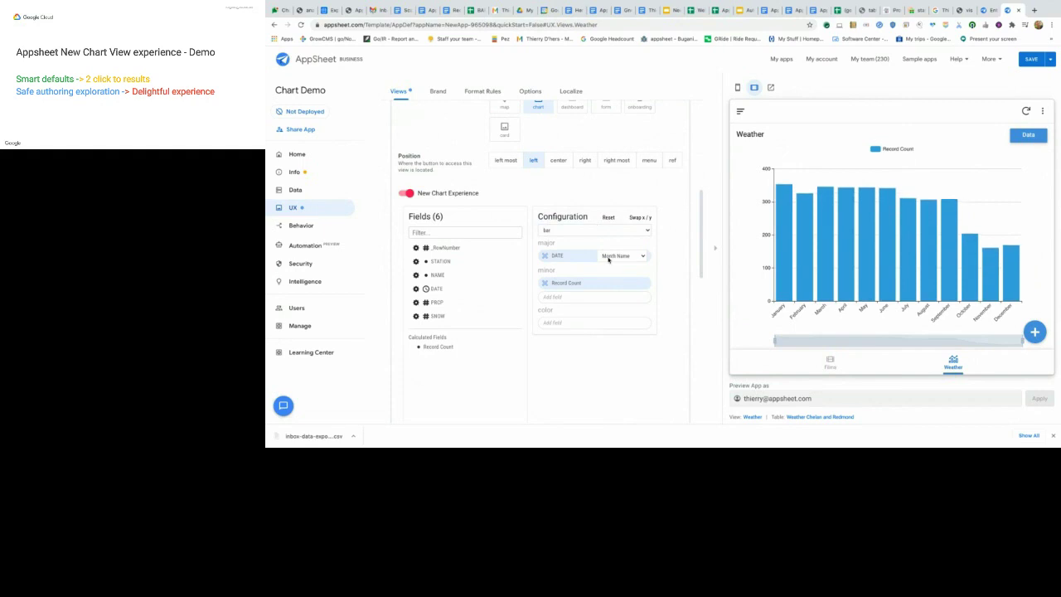
Step: Set the DATE grouping to Month and return the chart type to auto
{"action": "left_click", "coordinate": [618, 255]}
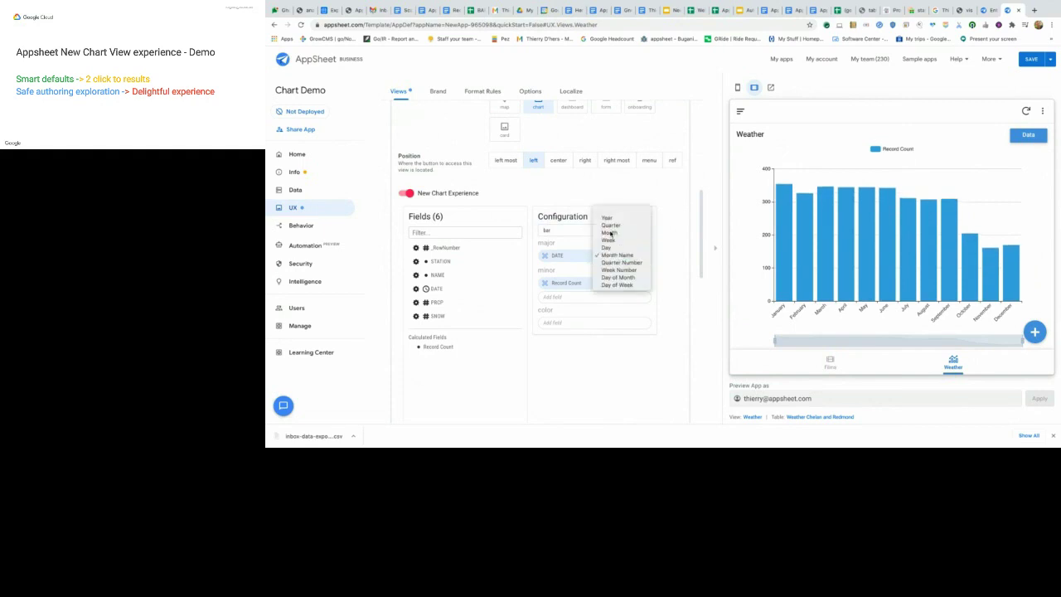
{"action": "left_click", "coordinate": [610, 233]}
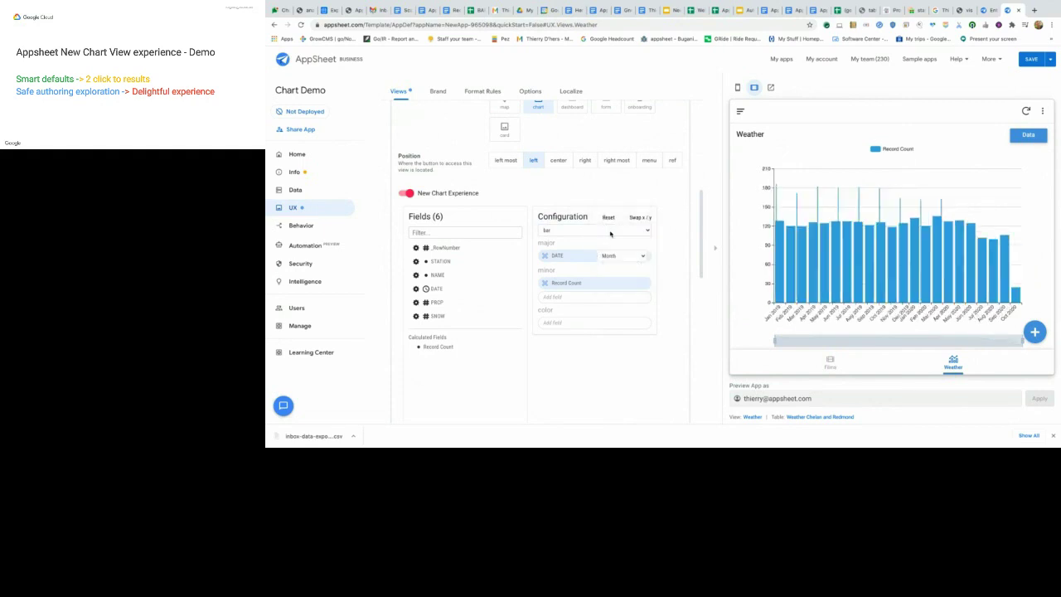
{"action": "left_click", "coordinate": [611, 231]}
{"action": "left_click", "coordinate": [597, 222]}
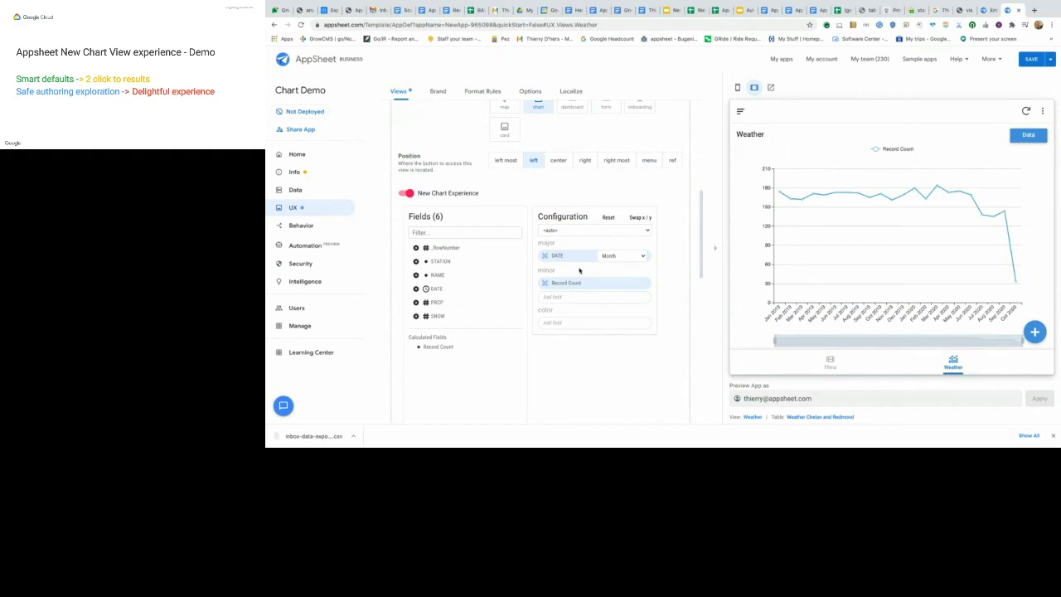
Step: Replace Record Count with PRCP as the minor field, and set its aggregation to Average
{"action": "left_click_drag", "start_coordinate": [432, 301], "coordinate": [466, 299]}
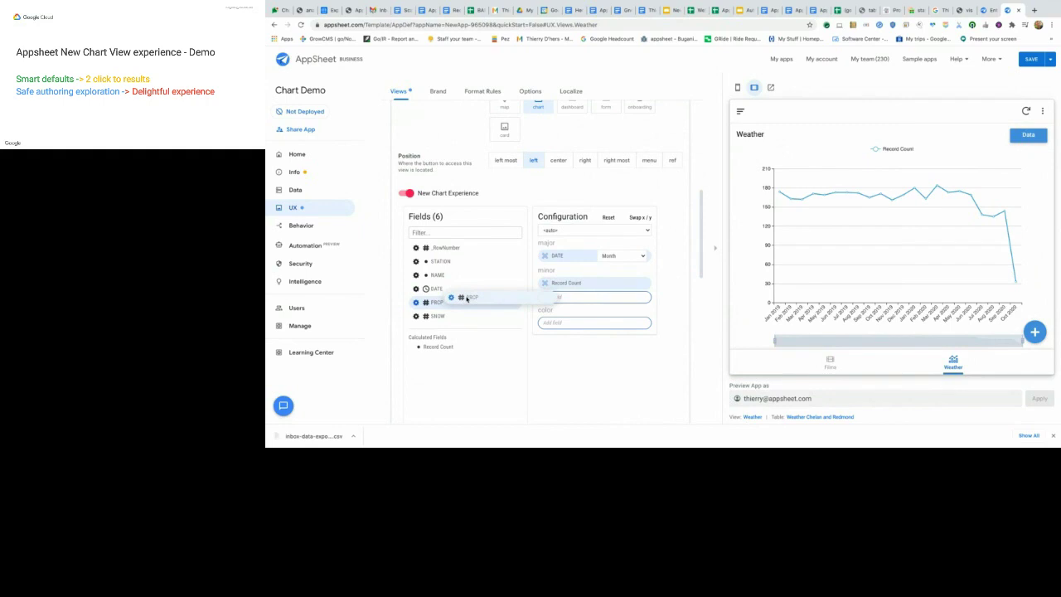
{"action": "left_click_drag", "start_coordinate": [467, 300], "coordinate": [570, 284]}
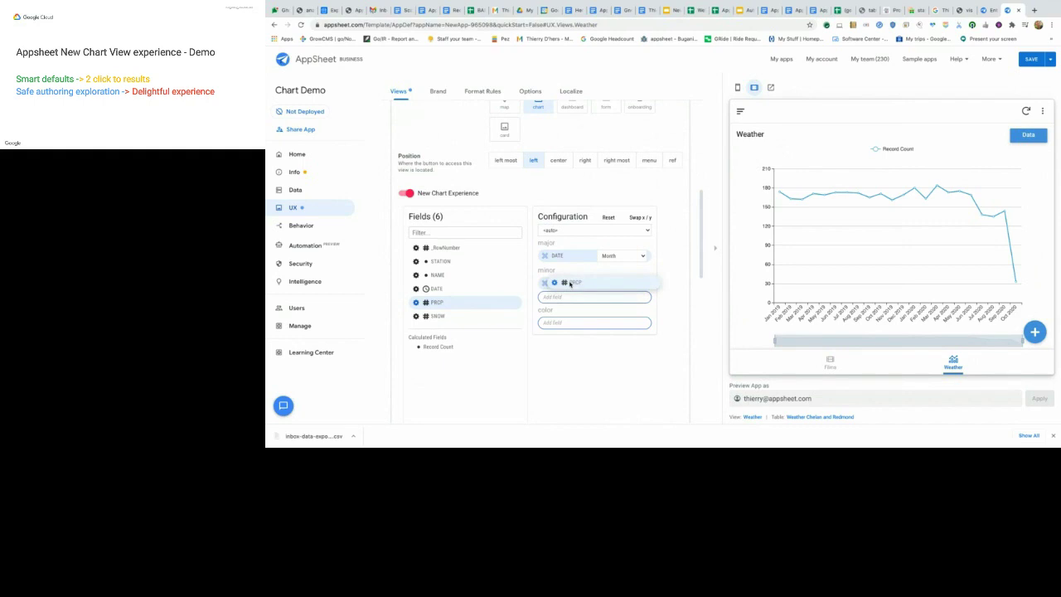
{"action": "left_click_drag", "start_coordinate": [570, 283], "coordinate": [564, 285]}
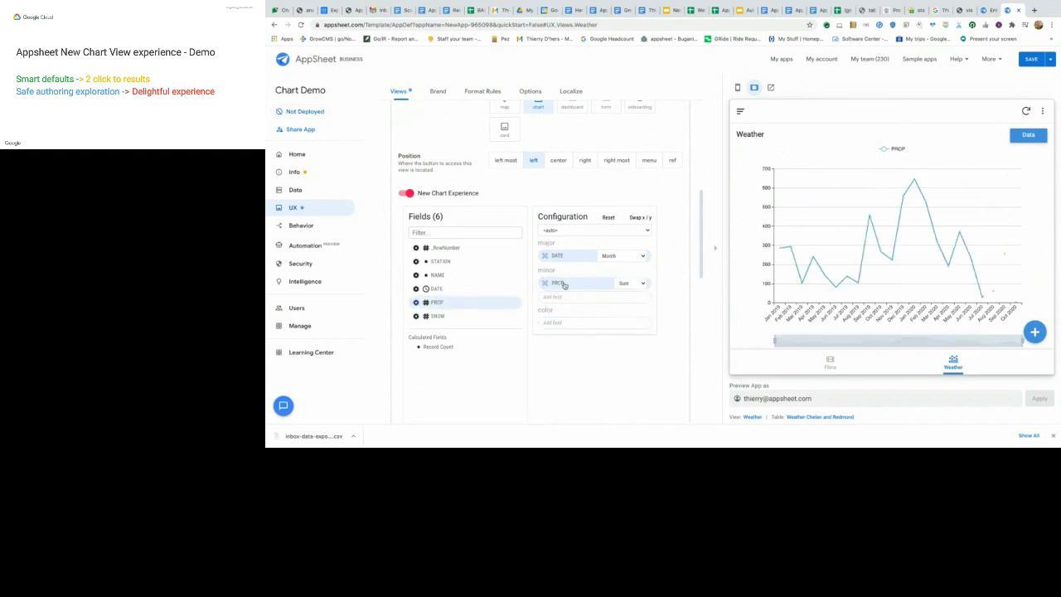
{"action": "left_click", "coordinate": [636, 283]}
{"action": "left_click", "coordinate": [631, 300]}
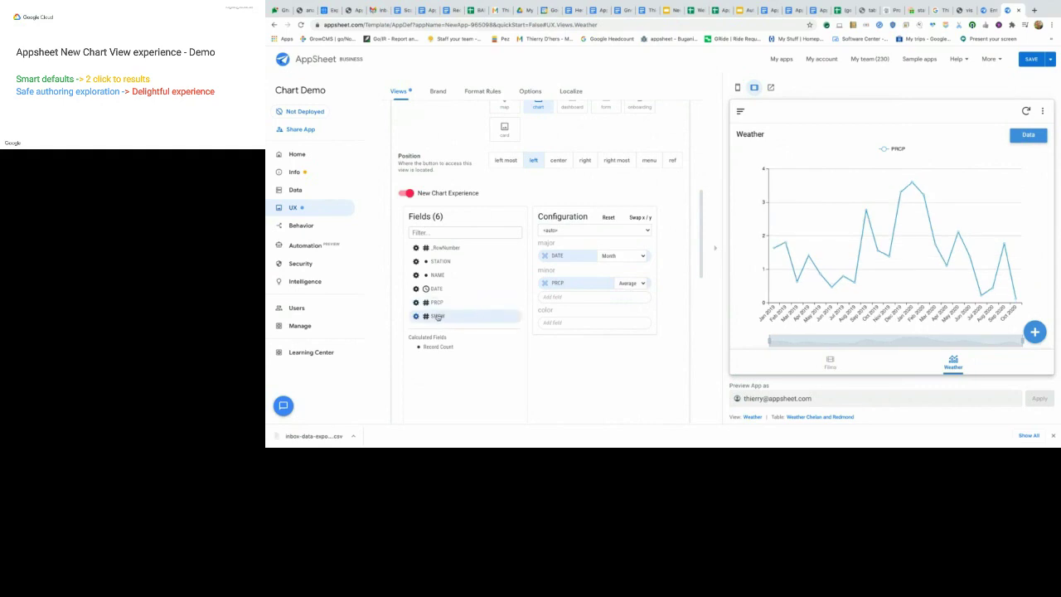
Step: Add SNOW as a second minor field below PRCP, and set its aggregation to Average
{"action": "left_click_drag", "start_coordinate": [438, 317], "coordinate": [575, 298]}
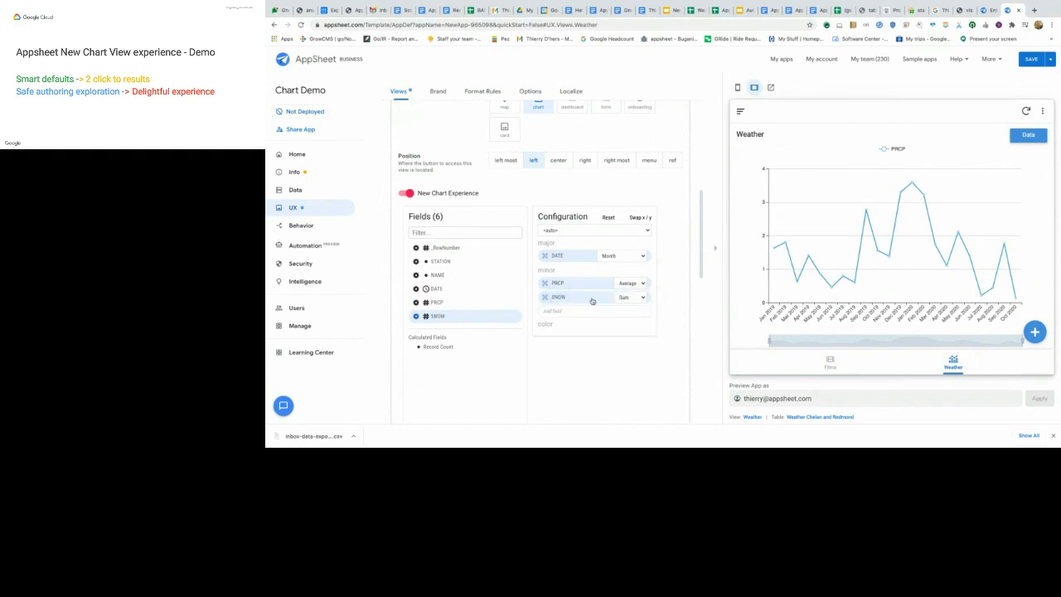
{"action": "left_click", "coordinate": [632, 297]}
{"action": "left_click", "coordinate": [629, 310]}
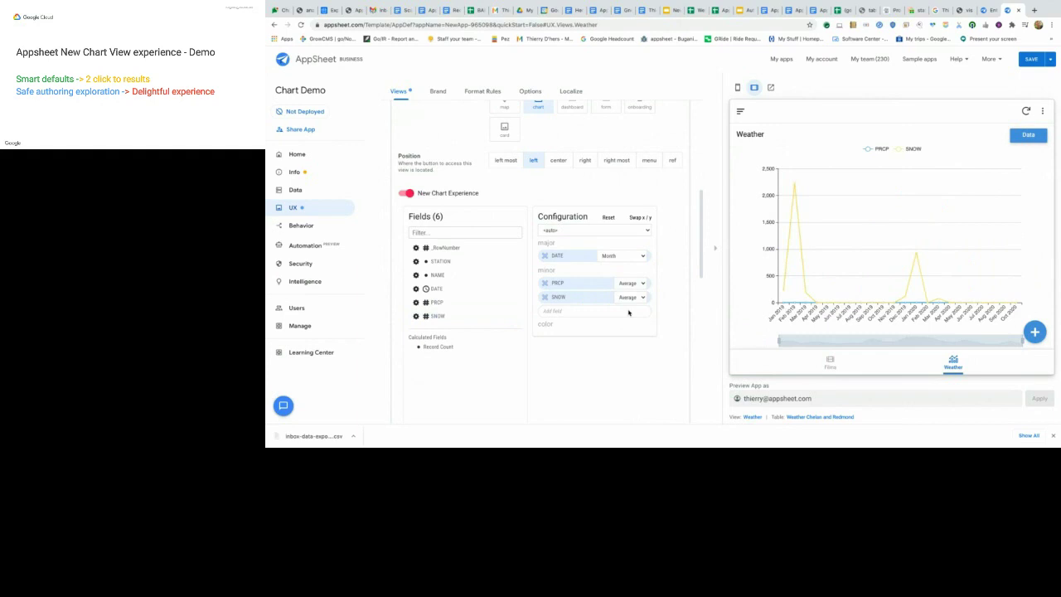
Step: Hide and show the PRCP series in the preview chart to compare it with SNOW
{"action": "left_click", "coordinate": [872, 150]}
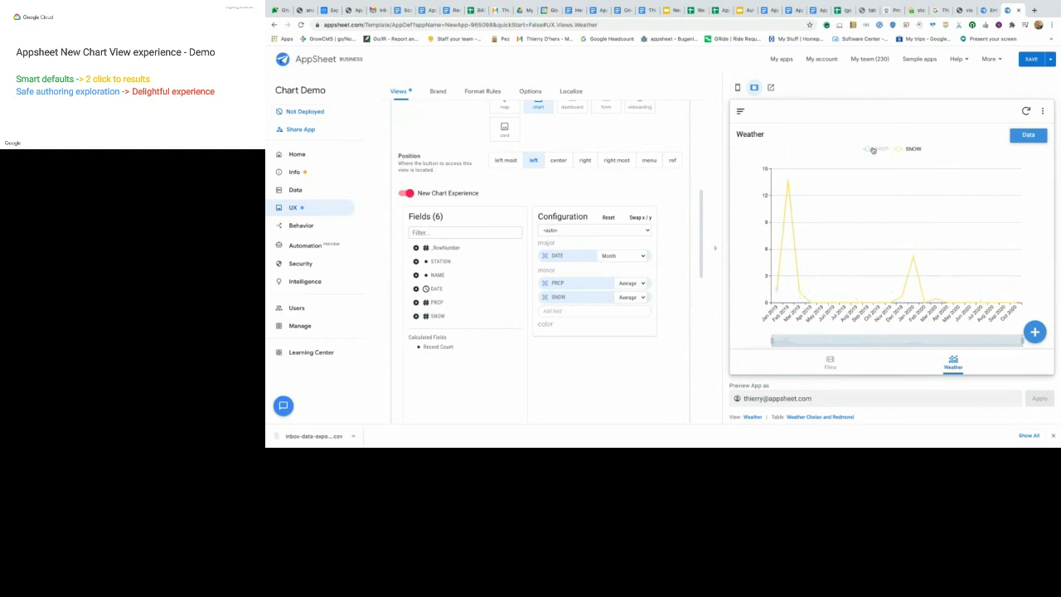
{"action": "left_click", "coordinate": [872, 150]}
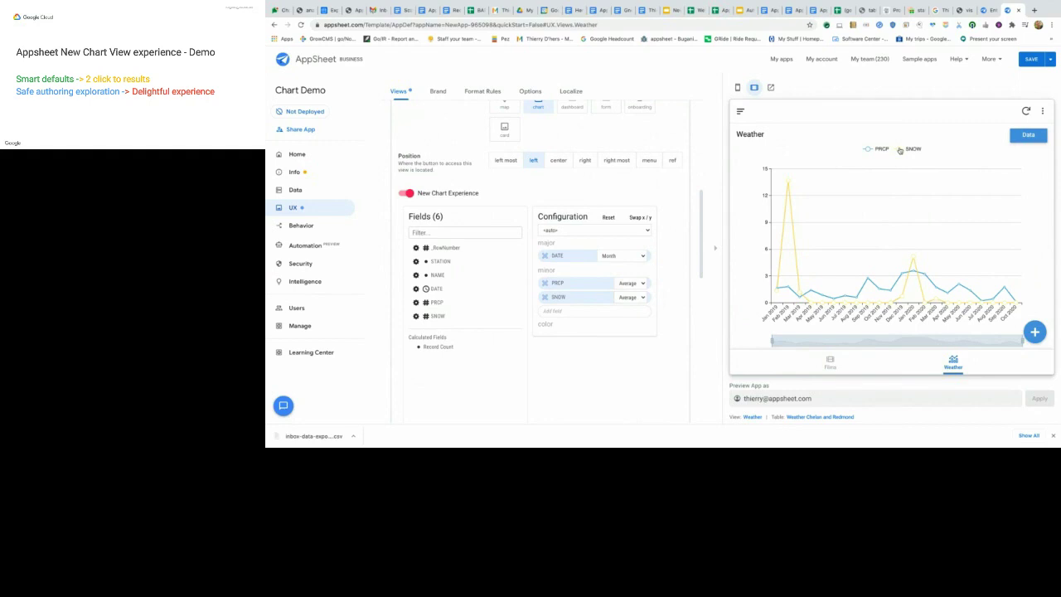
{"action": "left_click", "coordinate": [875, 150]}
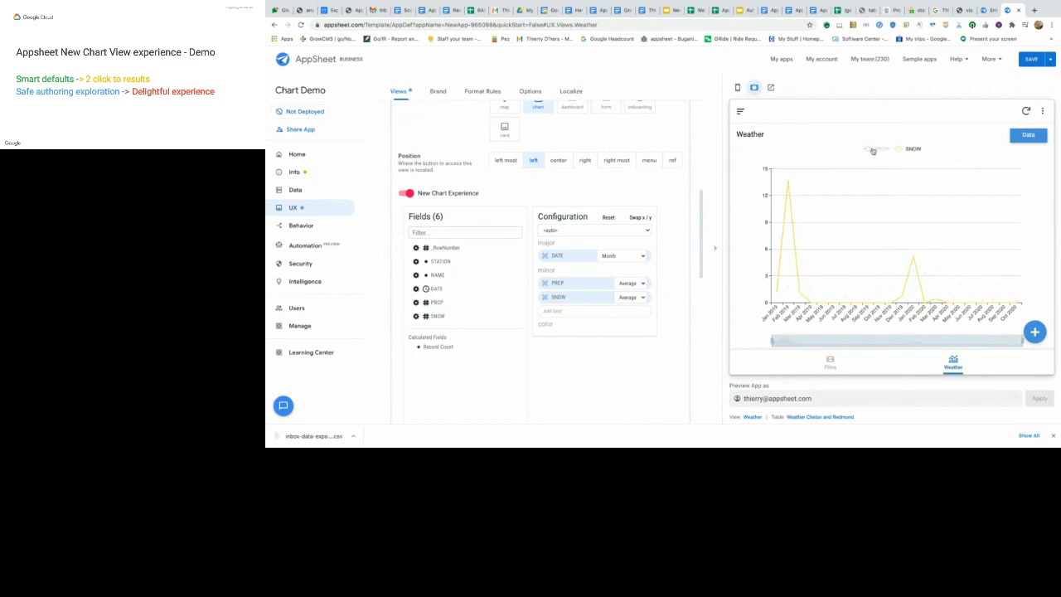
{"action": "left_click", "coordinate": [874, 149]}
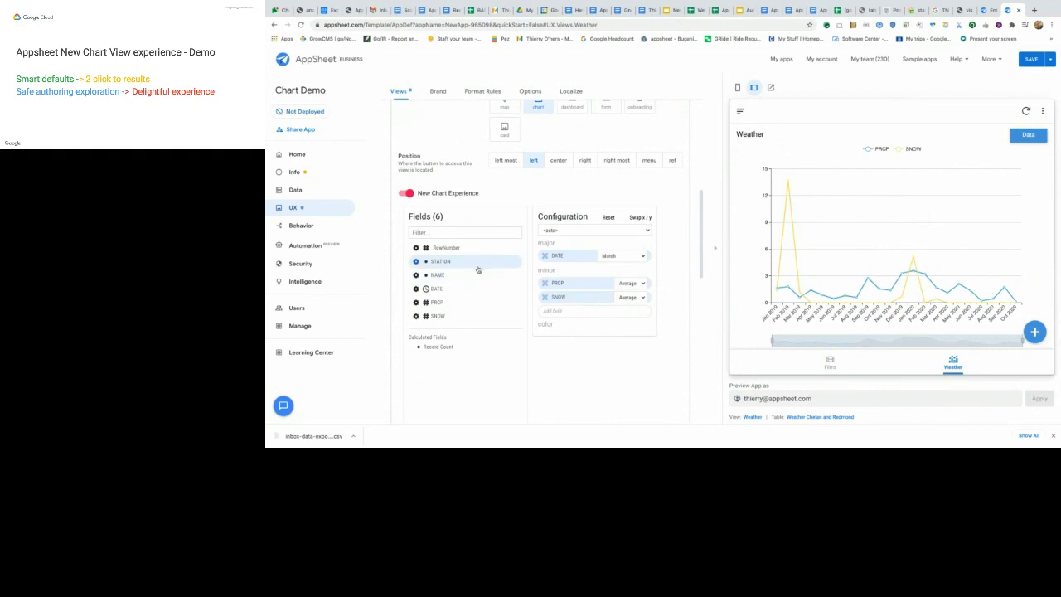
Step: Replace DATE with NAME as the major field, swap the x and y axes, and sort the bars by average PRCP
{"action": "left_click_drag", "start_coordinate": [491, 277], "coordinate": [564, 258]}
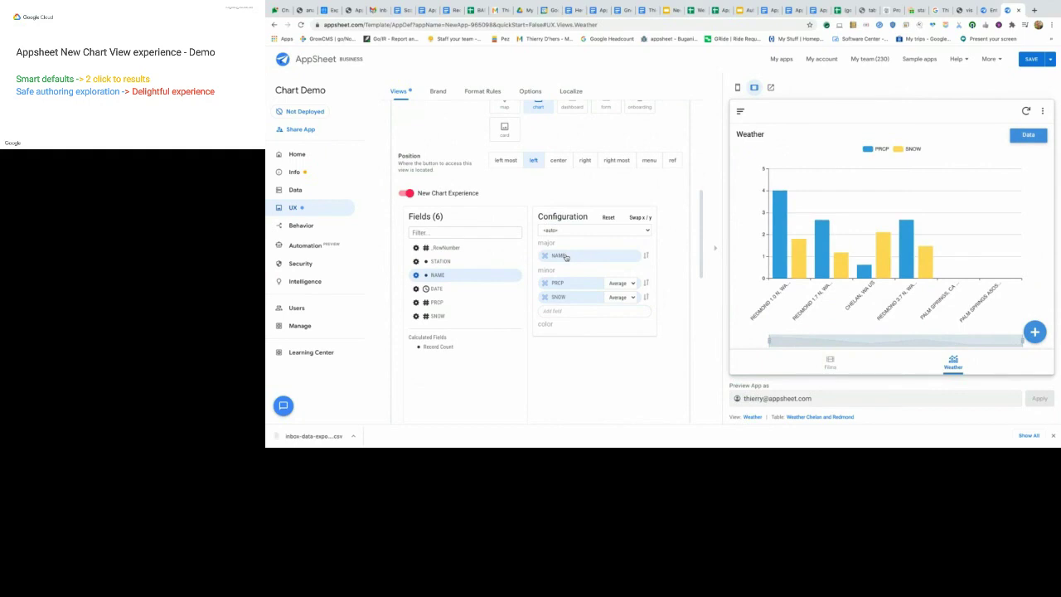
{"action": "left_click", "coordinate": [639, 218]}
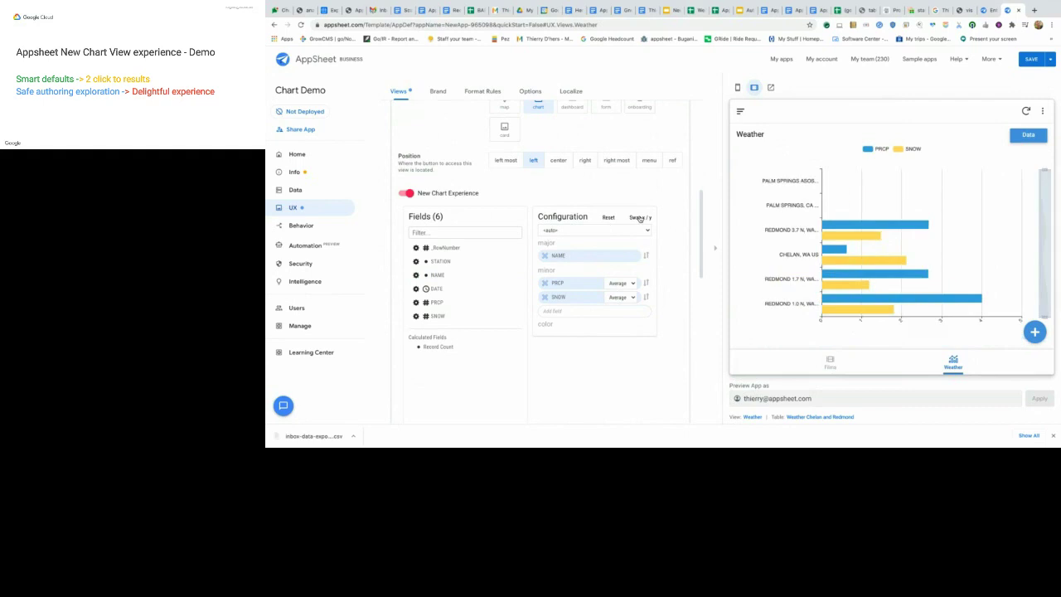
{"action": "left_click", "coordinate": [647, 283]}
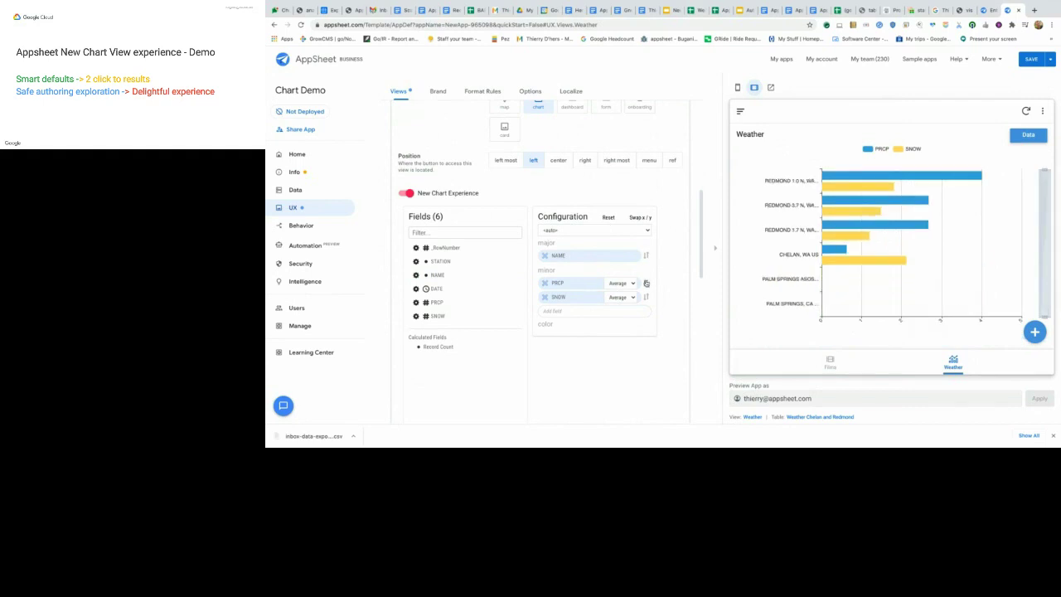
Step: Sort the weather bars by average SNOW, cycling through the ascending and descending sort orders
{"action": "left_click", "coordinate": [646, 297]}
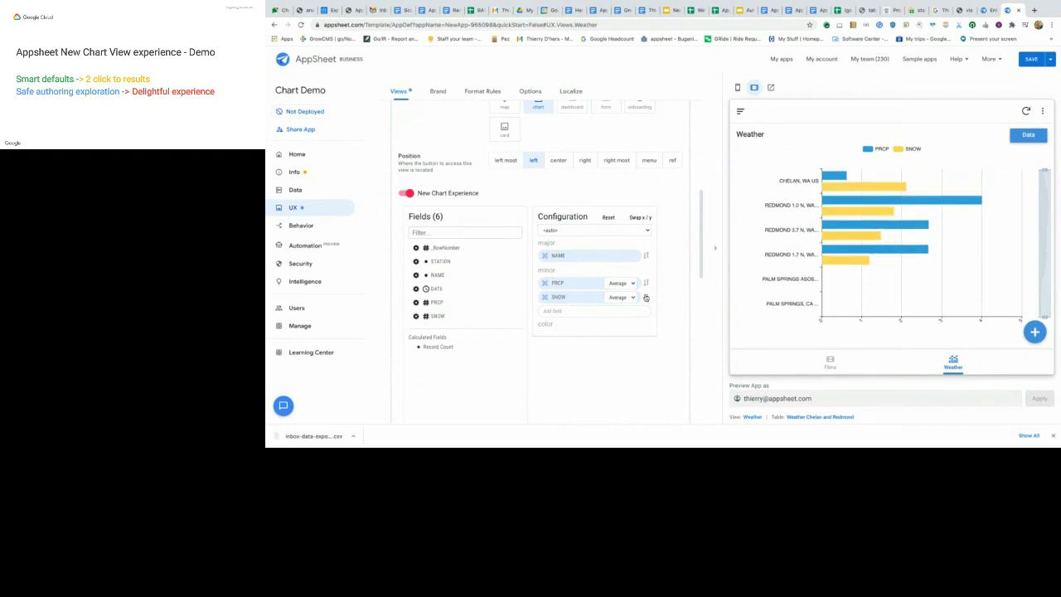
{"action": "left_click", "coordinate": [646, 296]}
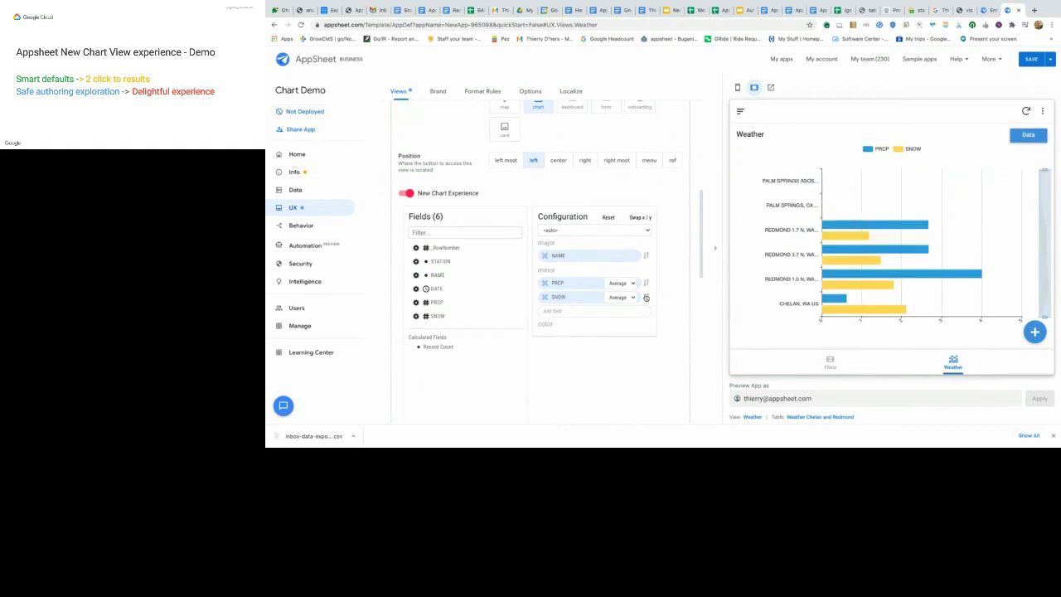
{"action": "left_click", "coordinate": [646, 297]}
{"action": "left_click", "coordinate": [646, 296]}
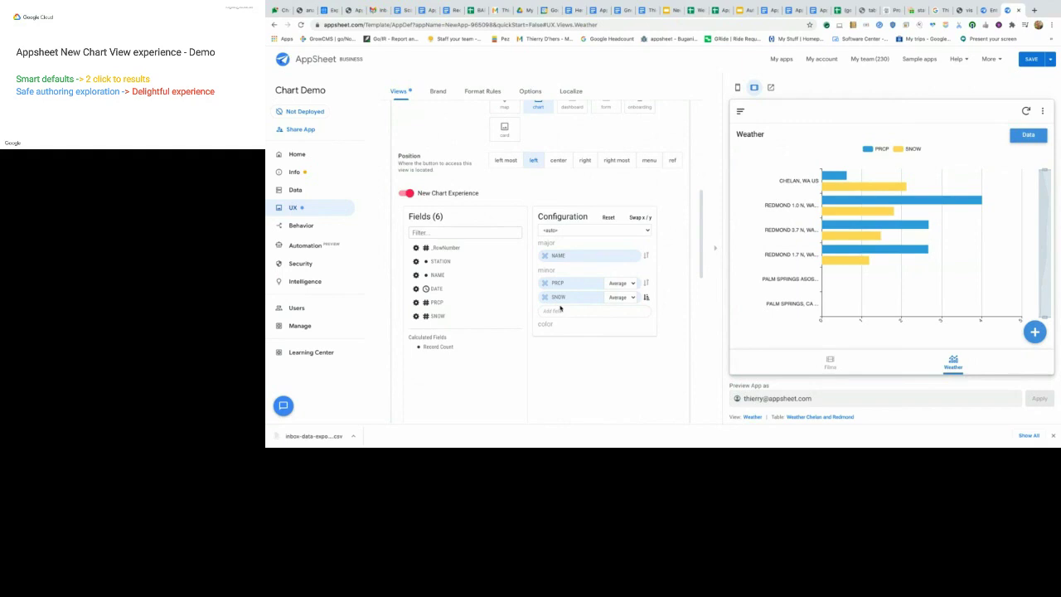
Step: Remove SNOW, replace NAME with DATE grouped by Month as the major field, and swap the x and y axes
{"action": "left_click", "coordinate": [545, 297]}
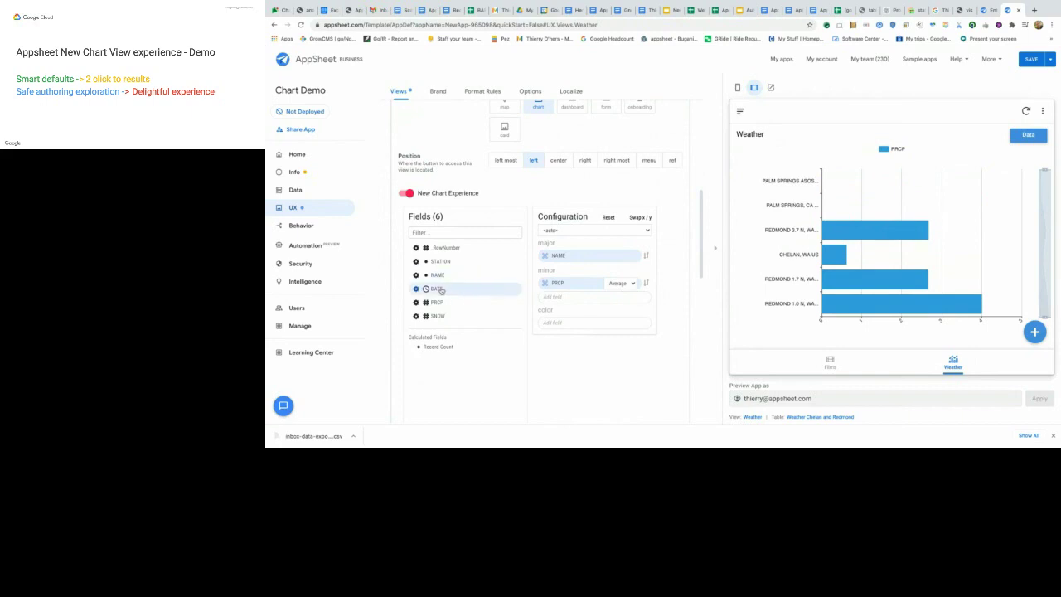
{"action": "left_click_drag", "start_coordinate": [440, 290], "coordinate": [578, 257]}
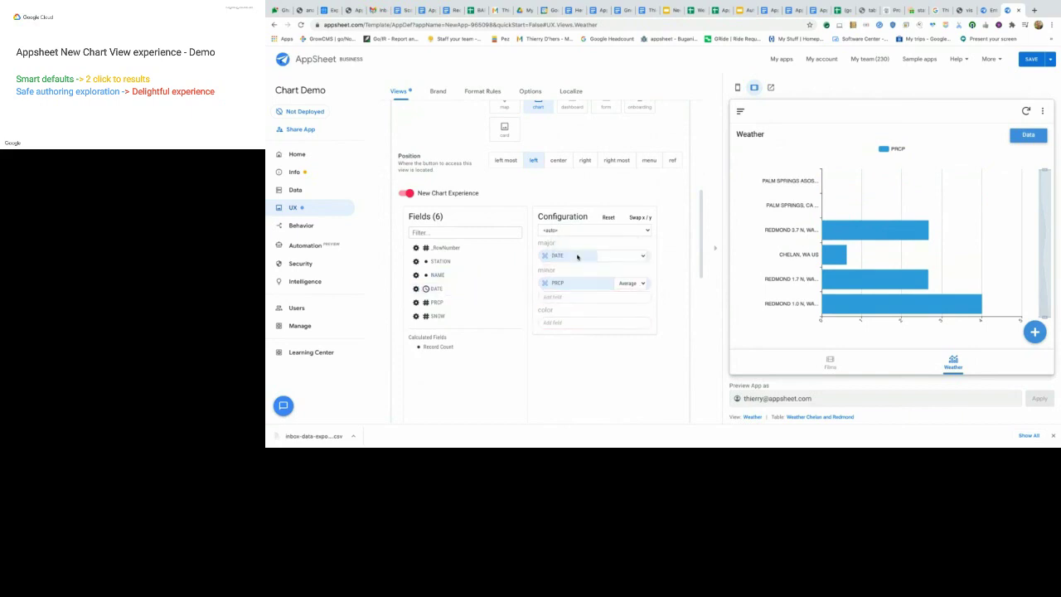
{"action": "left_click", "coordinate": [613, 255]}
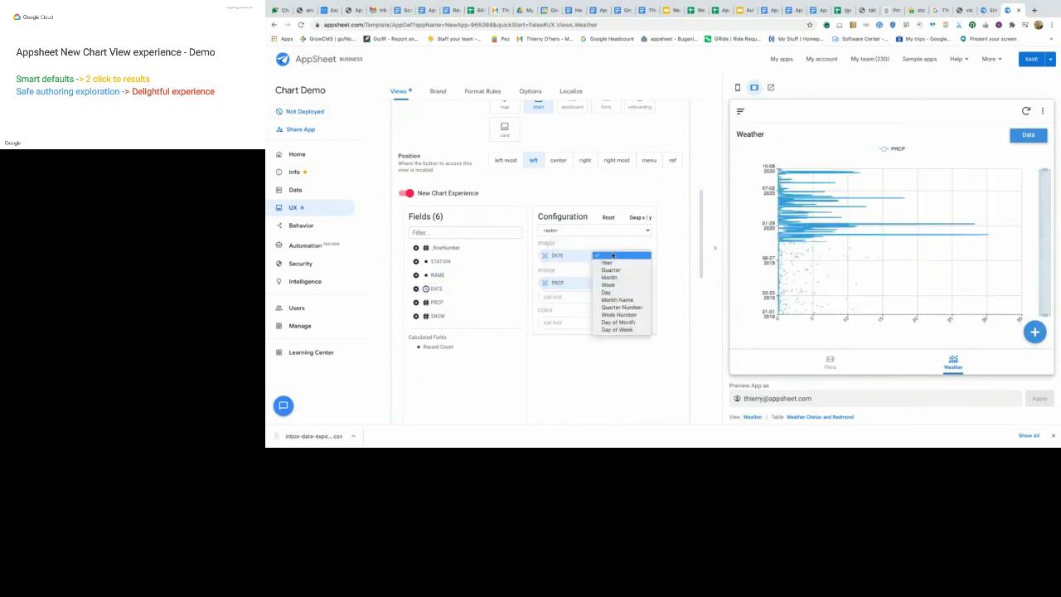
{"action": "left_click", "coordinate": [610, 278]}
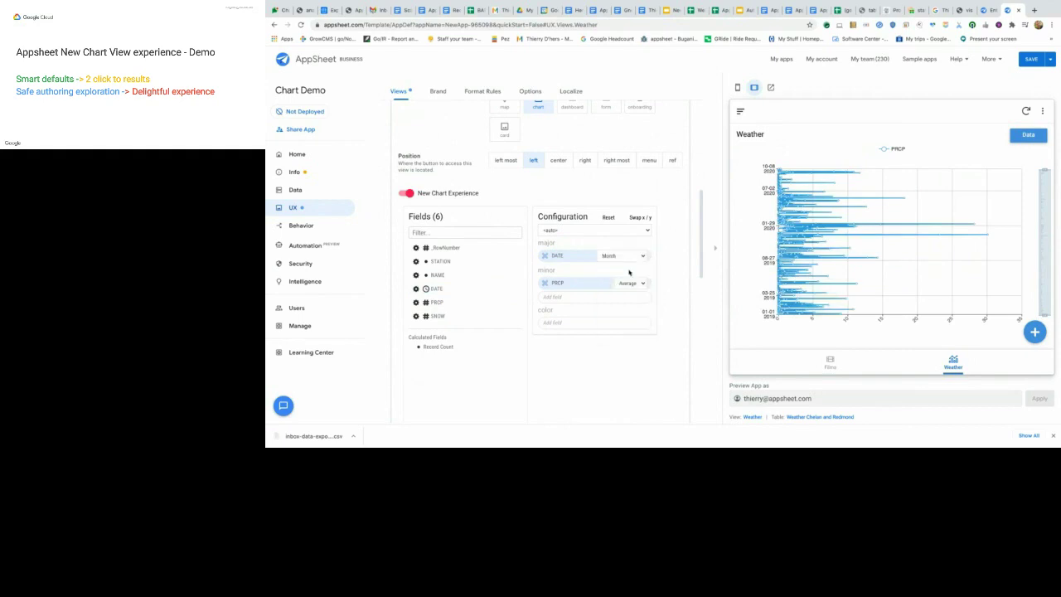
{"action": "left_click", "coordinate": [640, 218]}
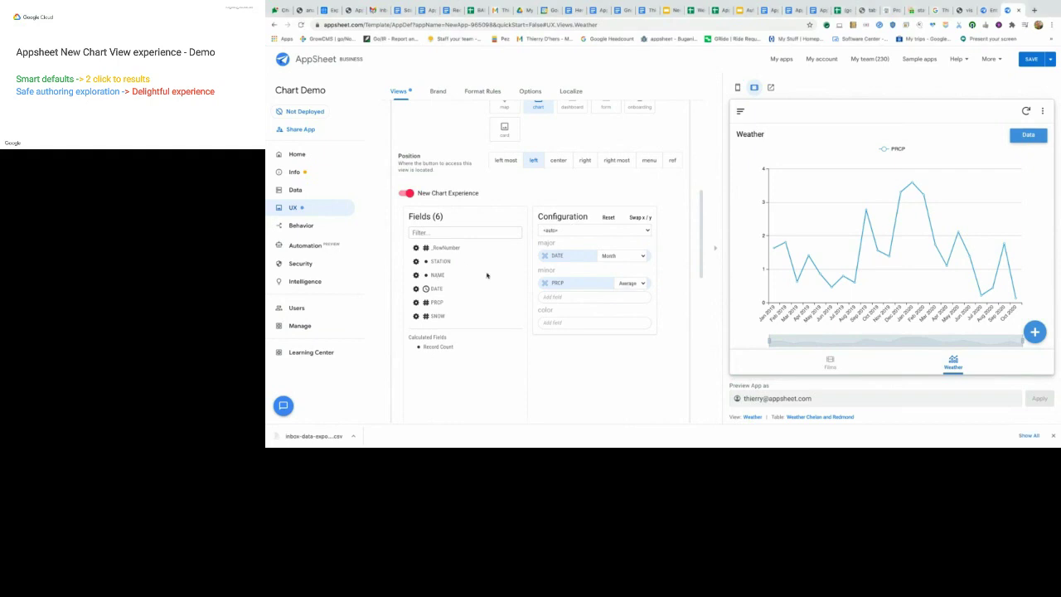
Step: Replace DATE with NAME as the major field, sorted by descending average PRCP, and narrow the chart range to the first four locations
{"action": "left_click_drag", "start_coordinate": [435, 276], "coordinate": [566, 259]}
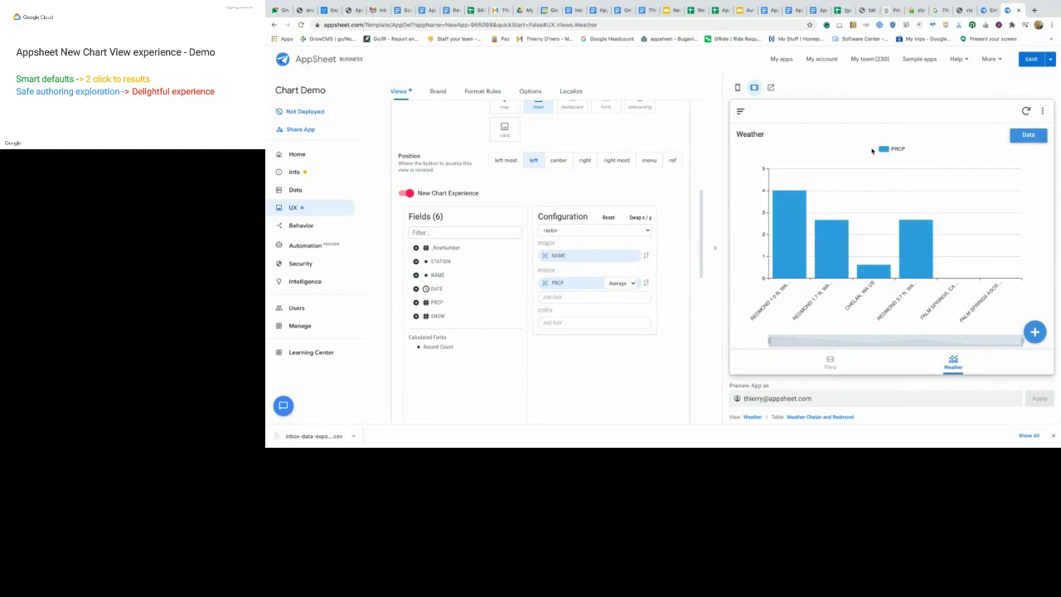
{"action": "left_click", "coordinate": [647, 284]}
{"action": "left_click", "coordinate": [646, 283]}
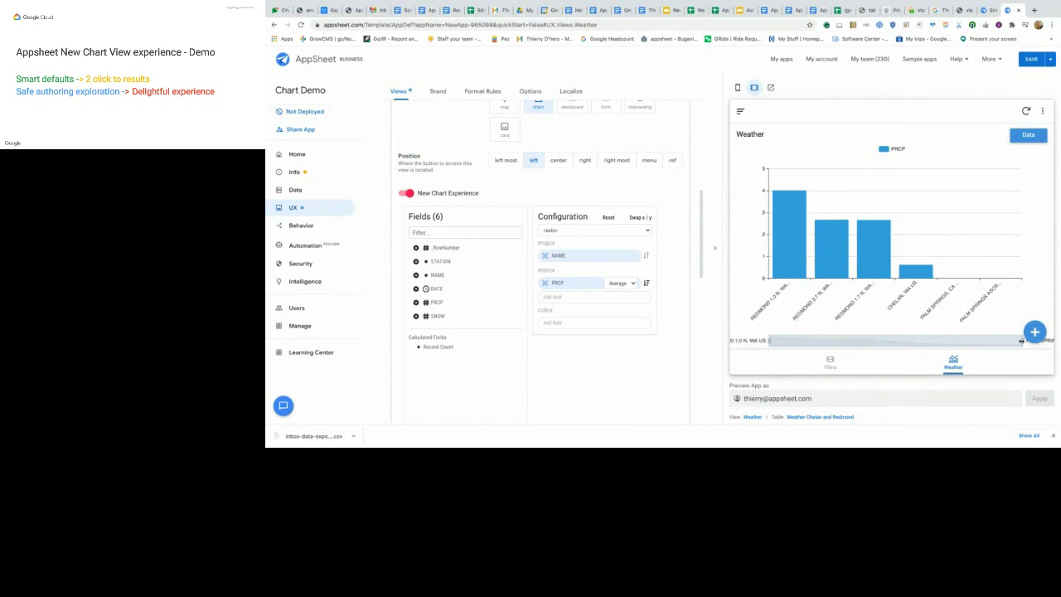
{"action": "left_click_drag", "start_coordinate": [1008, 340], "coordinate": [943, 338]}
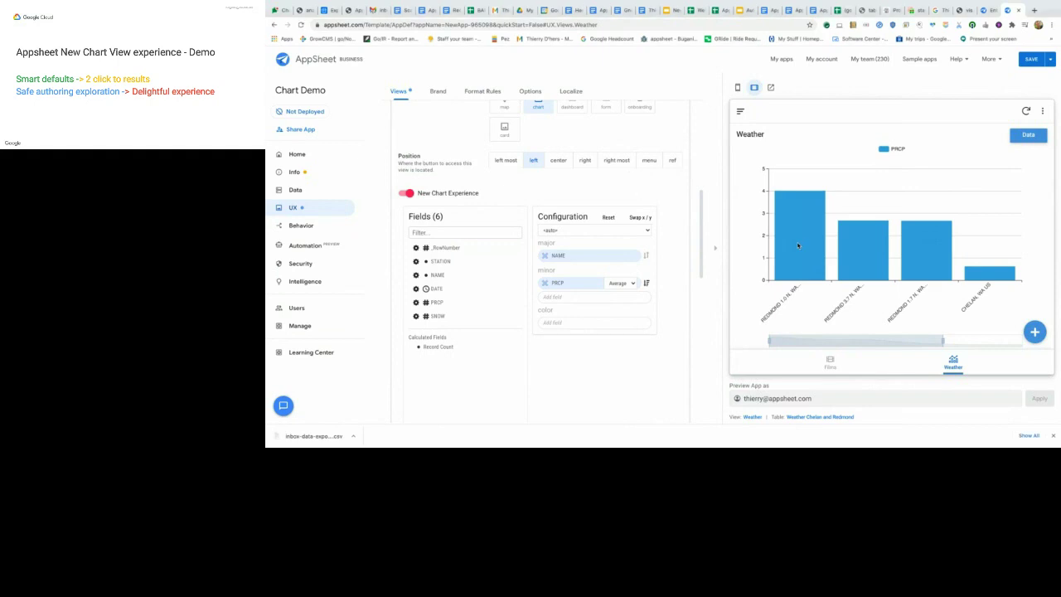
{"action": "mouse_move", "coordinate": [797, 249]}
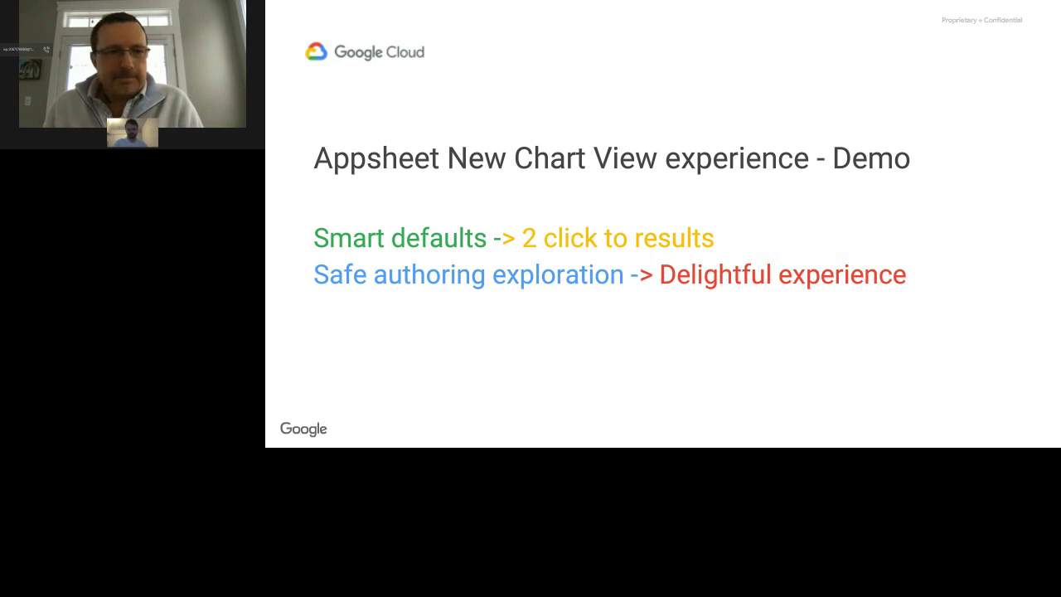
{"action": "key", "text": "Right"}
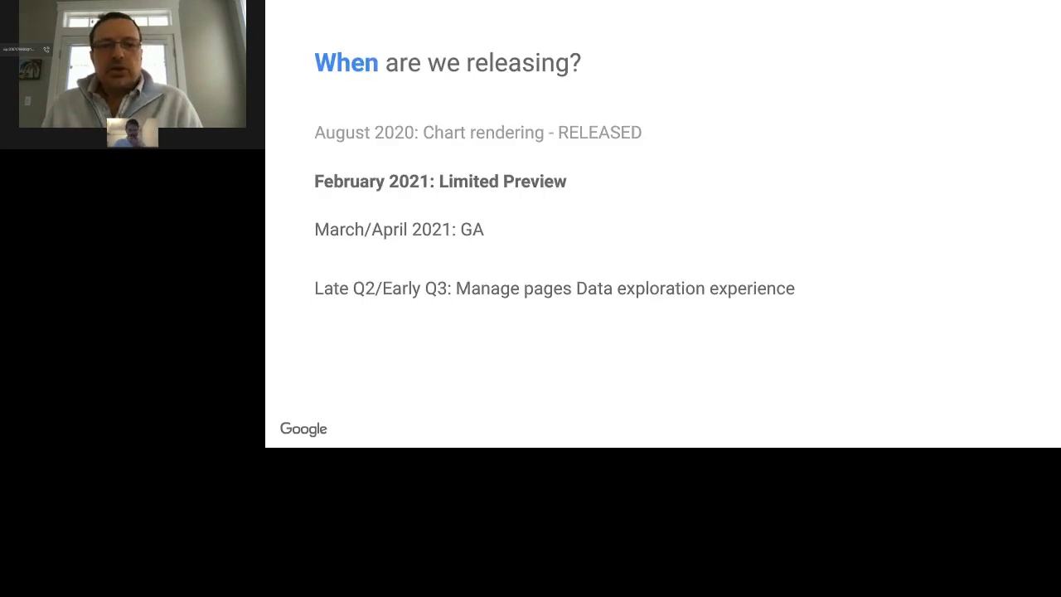